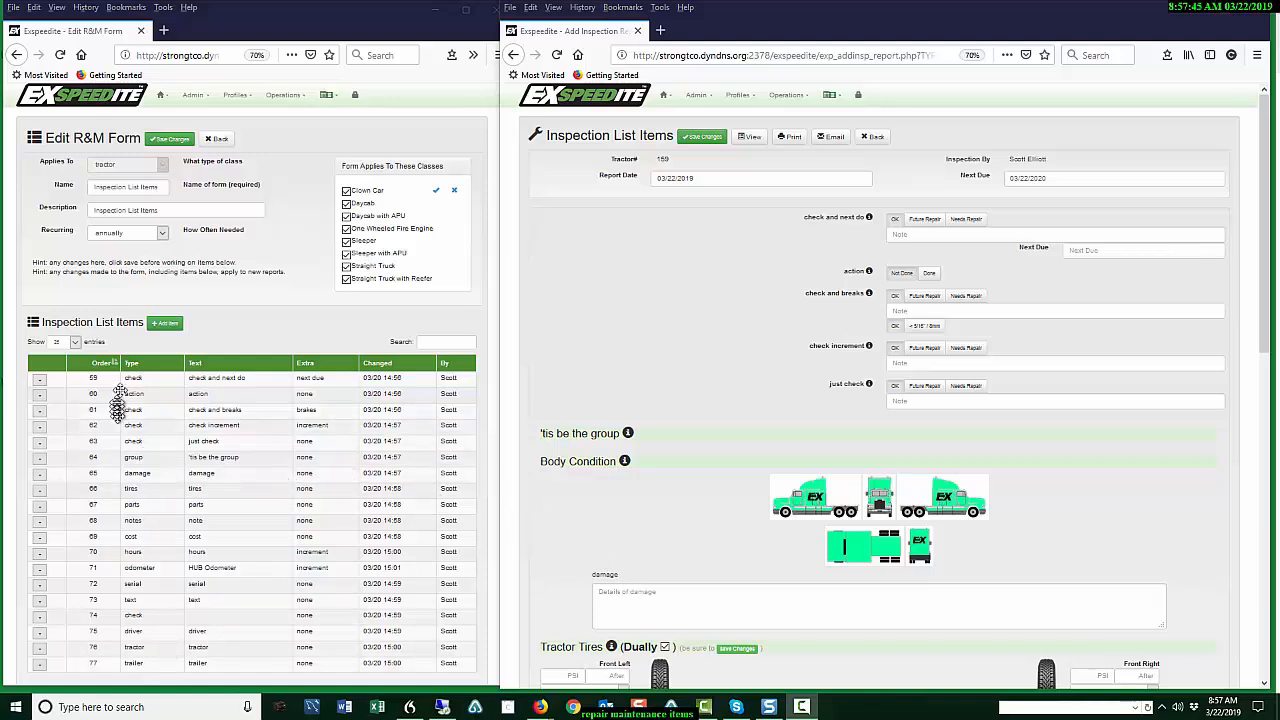
Look through the full Inspection List Items table of the tractor form.
left_click(92, 541)
mouse_move(92, 541)
left_mouse_down()
mouse_move(100, 420)
mouse_move(92, 541)
left_mouse_up()
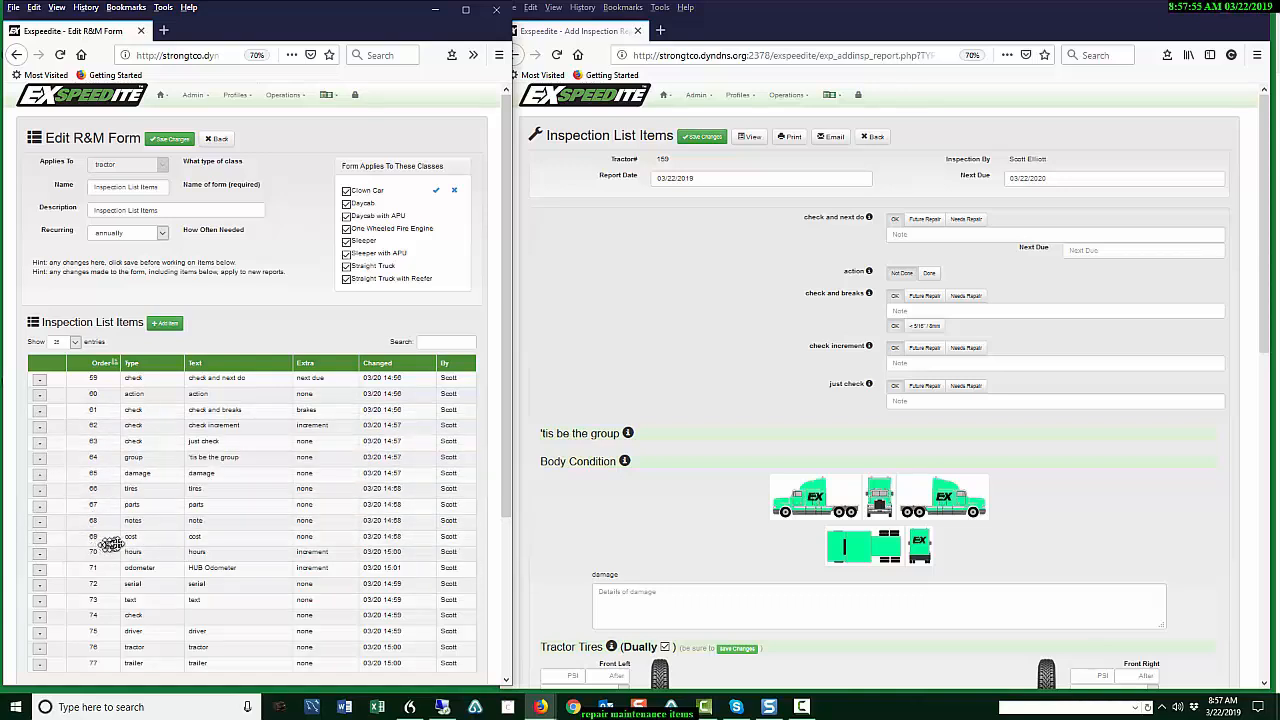
scroll(150, 530, "down", 3)
scroll(258, 412, "up", 3)
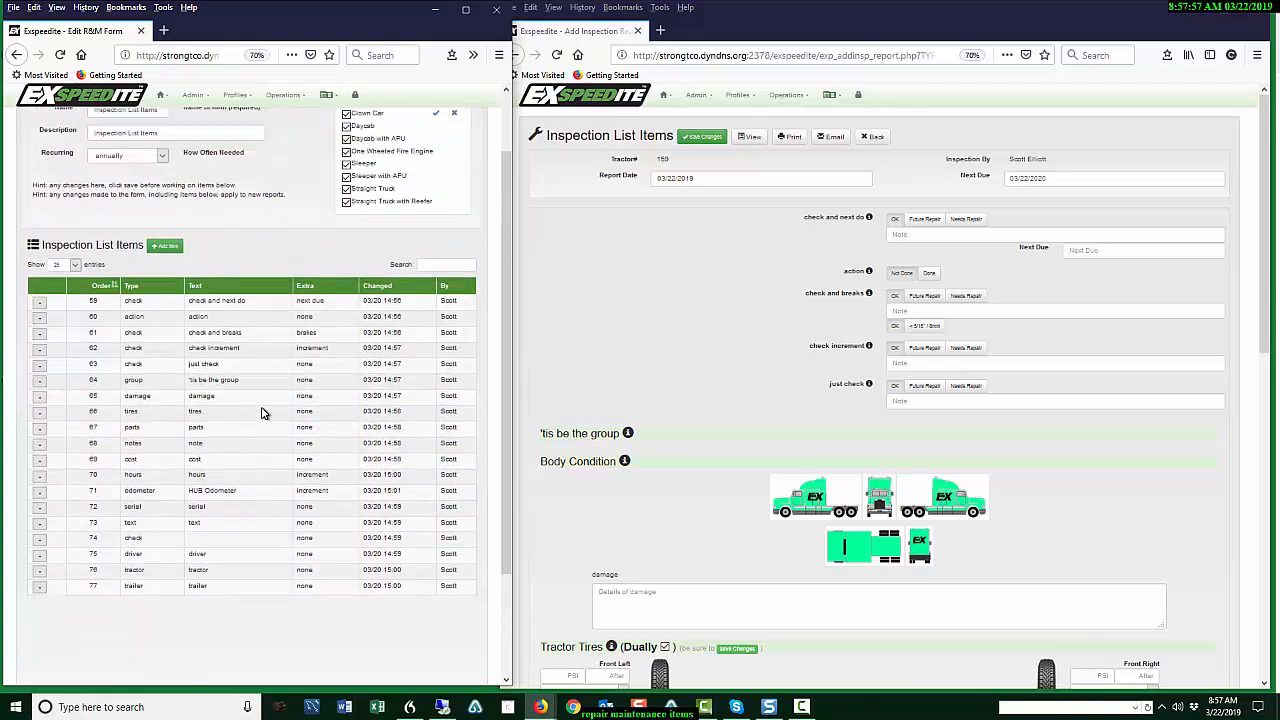
scroll(966, 391, "down", 3)
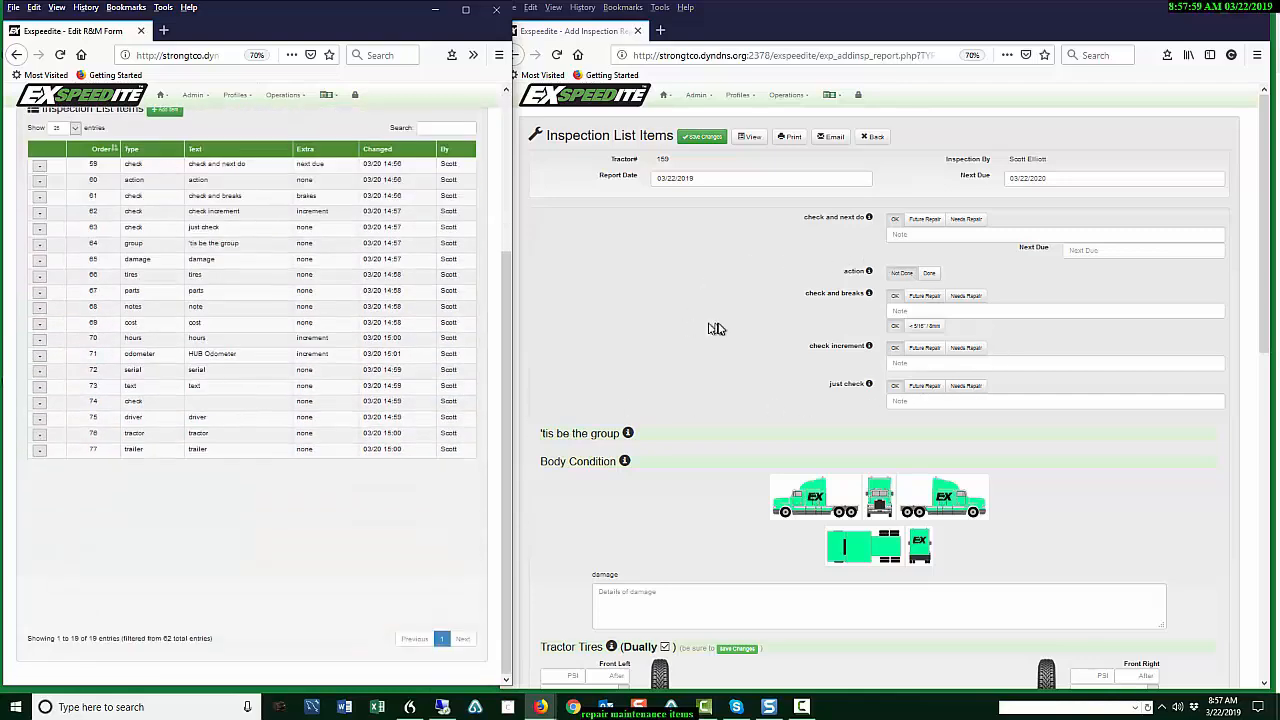
left_click_drag(509, 345, 504, 189)
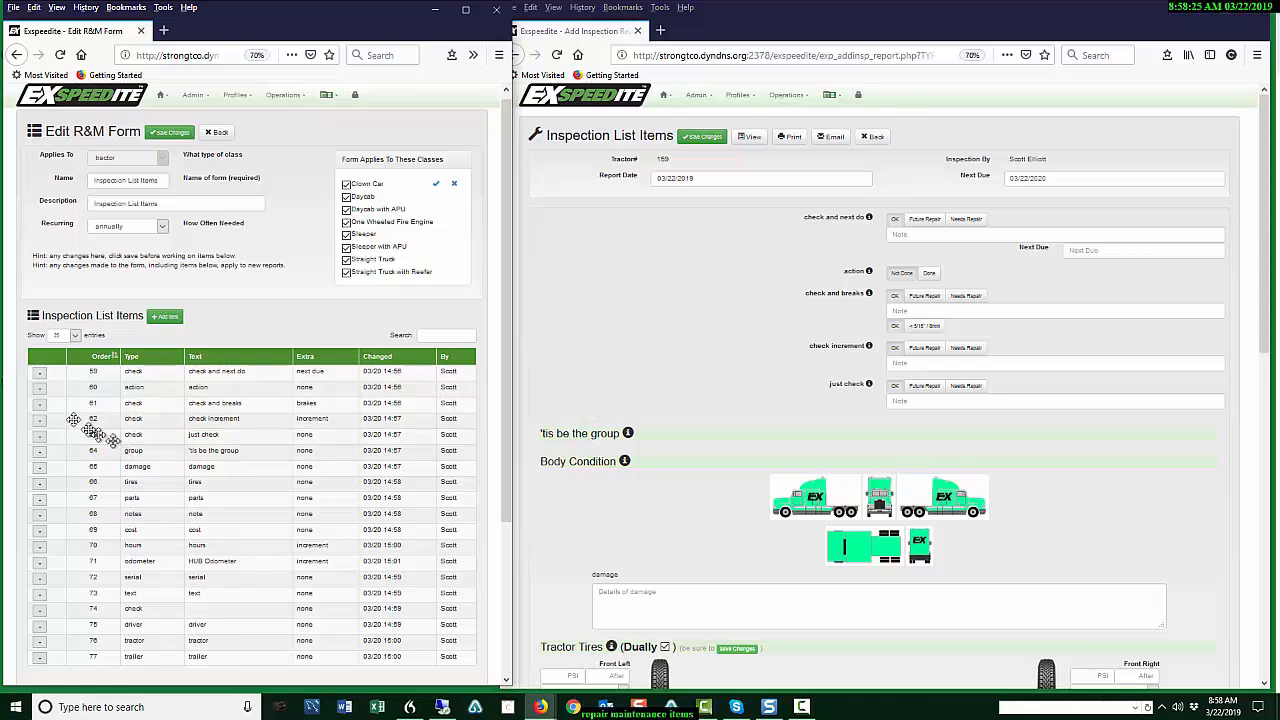
Open the "check and next do" item for editing and examine its Type and Extra options.
left_click(39, 378)
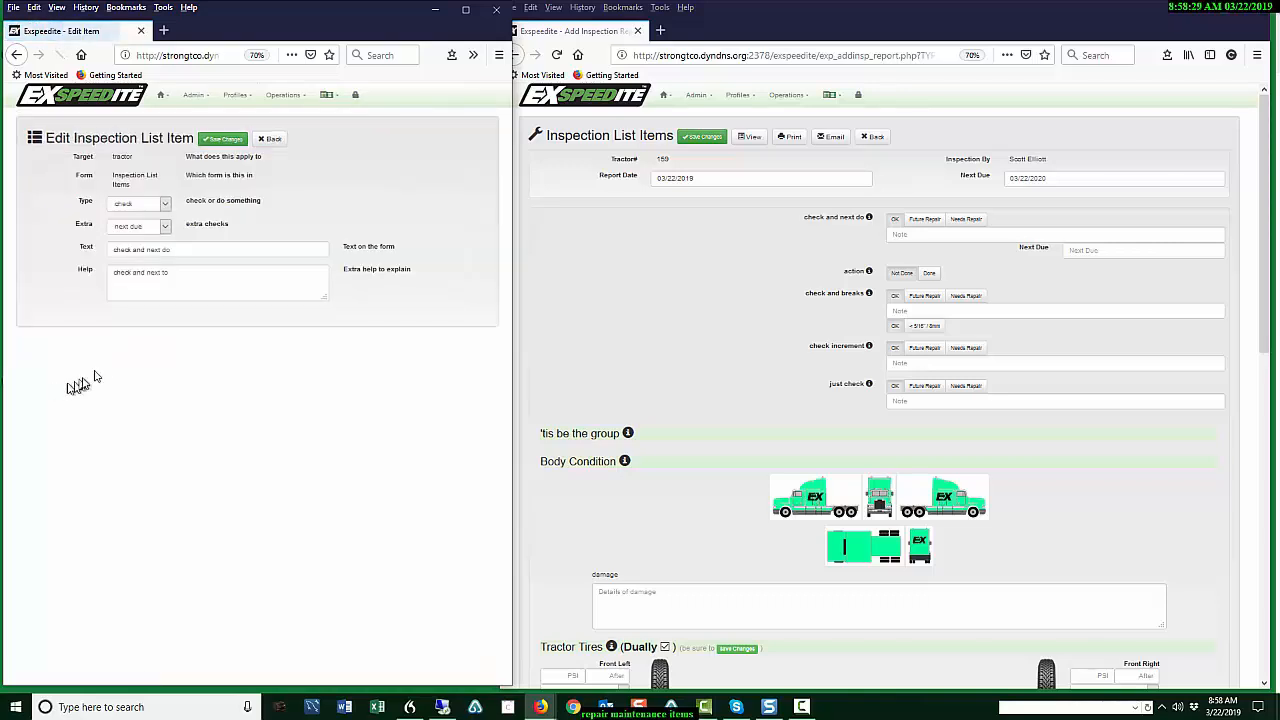
left_click(166, 208)
left_click(166, 208)
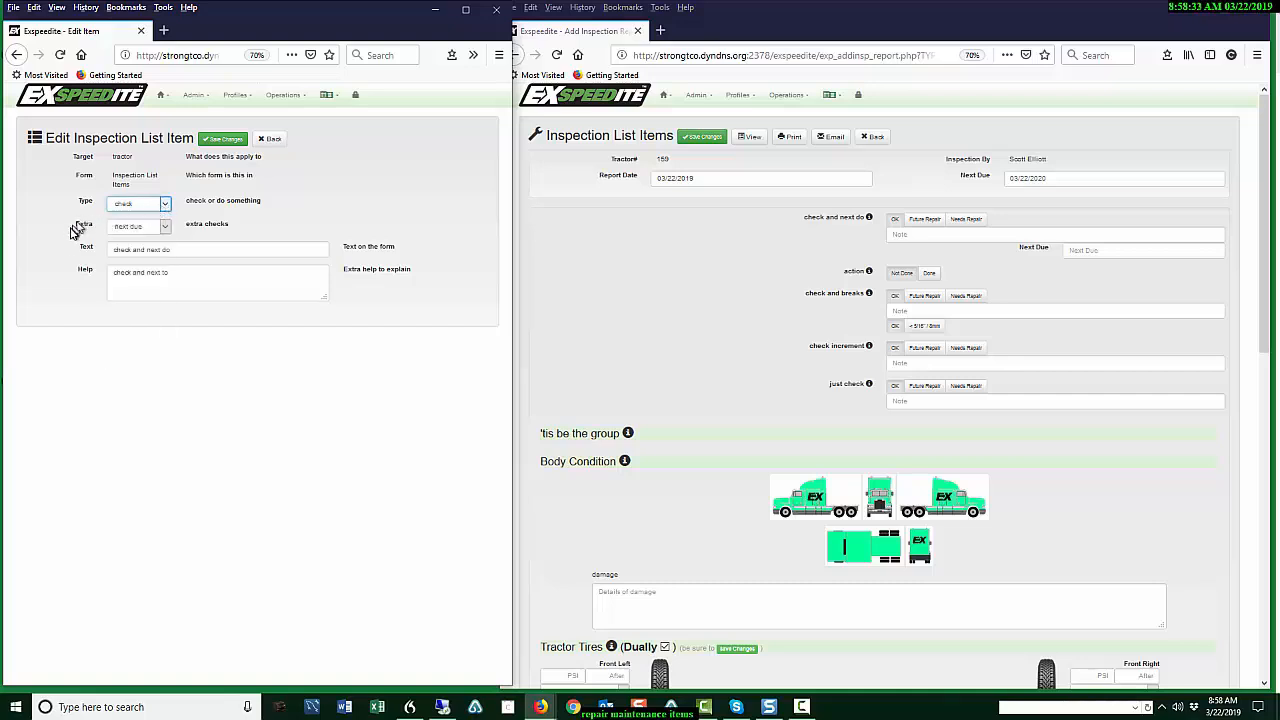
left_click(165, 228)
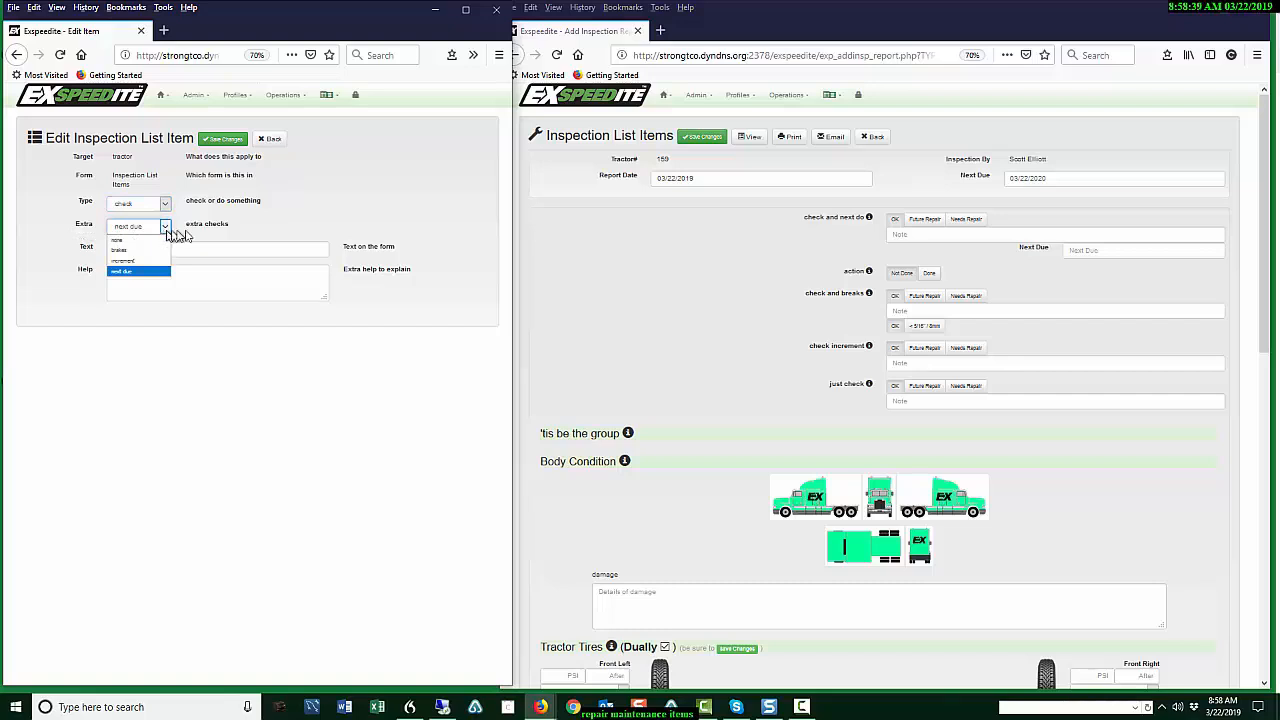
left_click(275, 218)
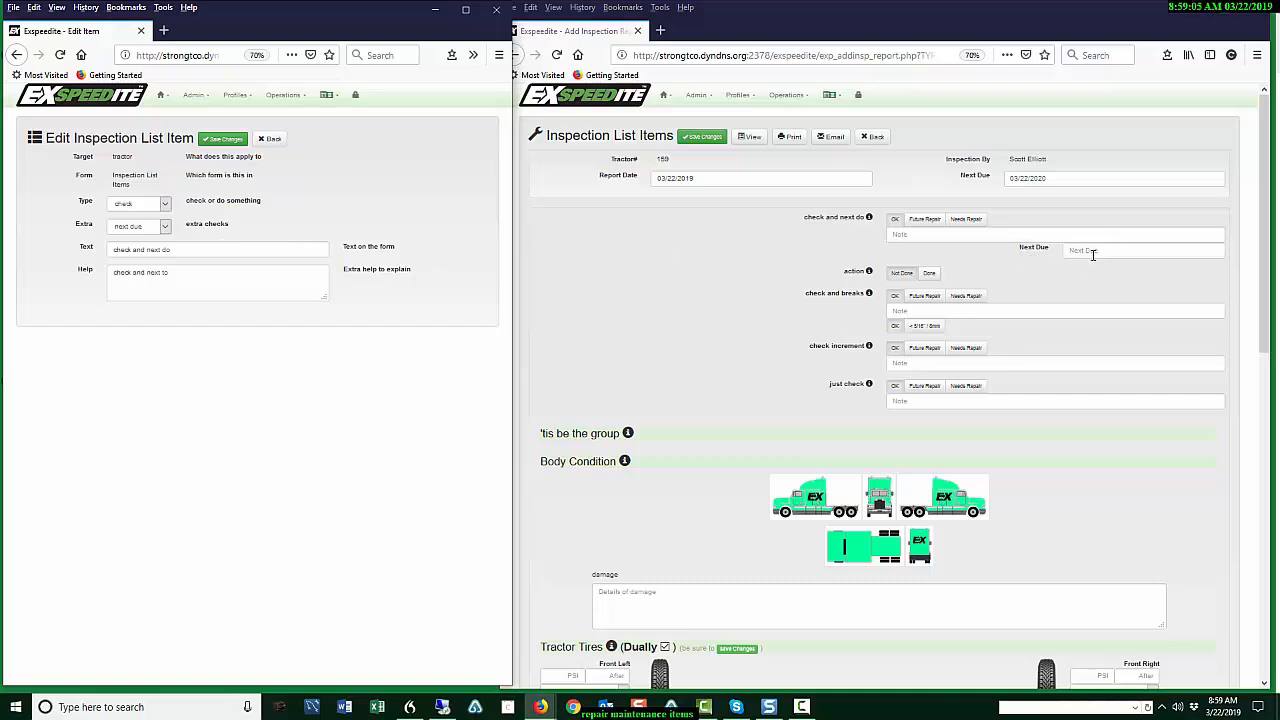
Set the Next Due date of "check and next do" to 03/22/2019 in the report and leave the item editor without saving.
left_click(1092, 254)
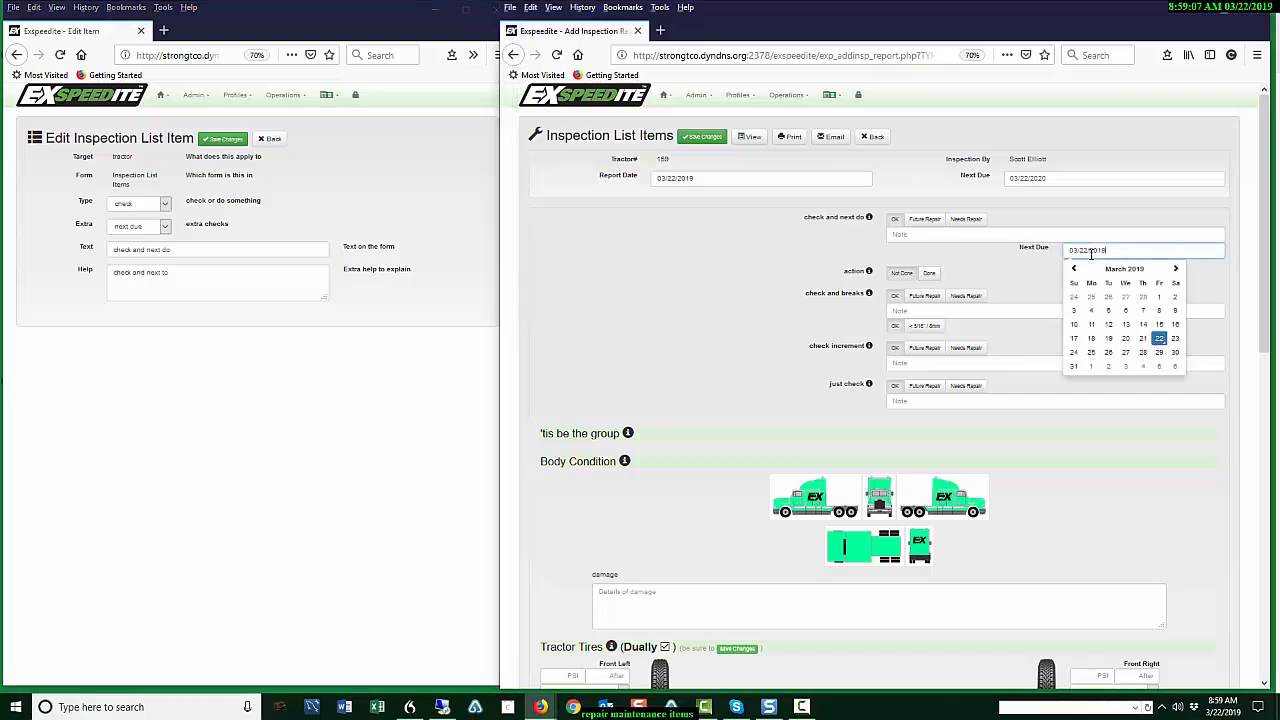
left_click(1013, 272)
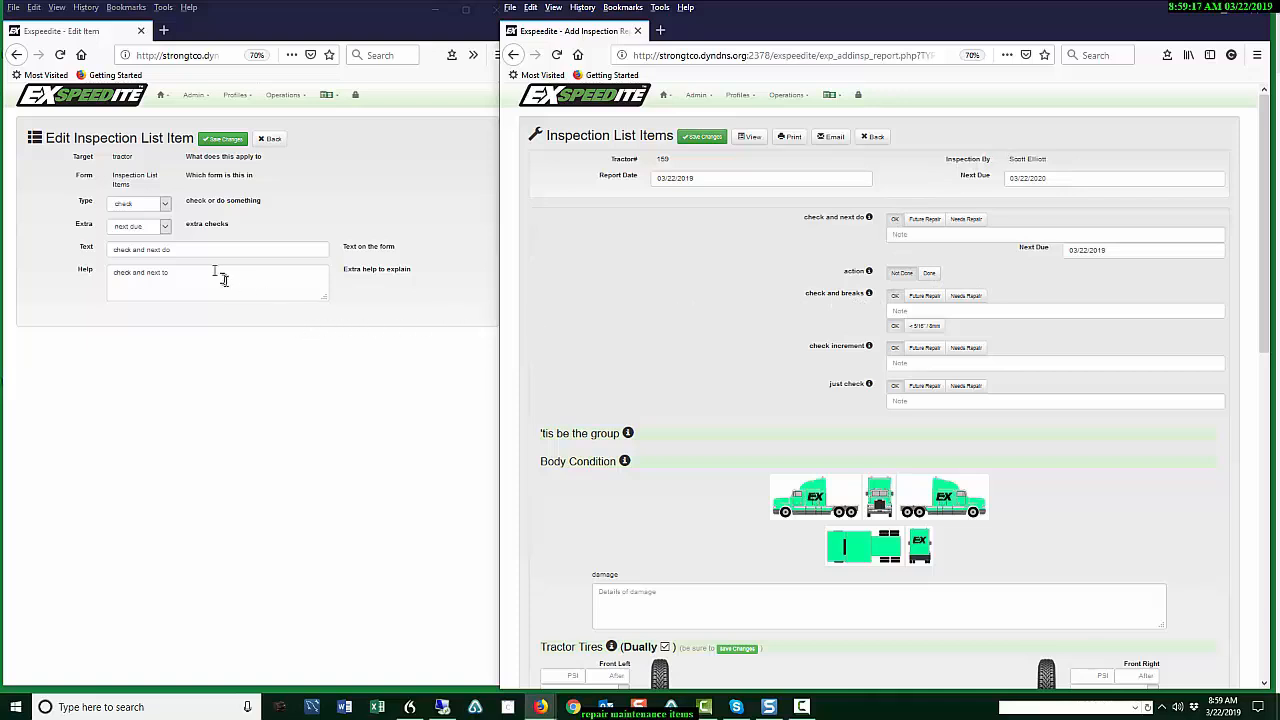
left_click(270, 140)
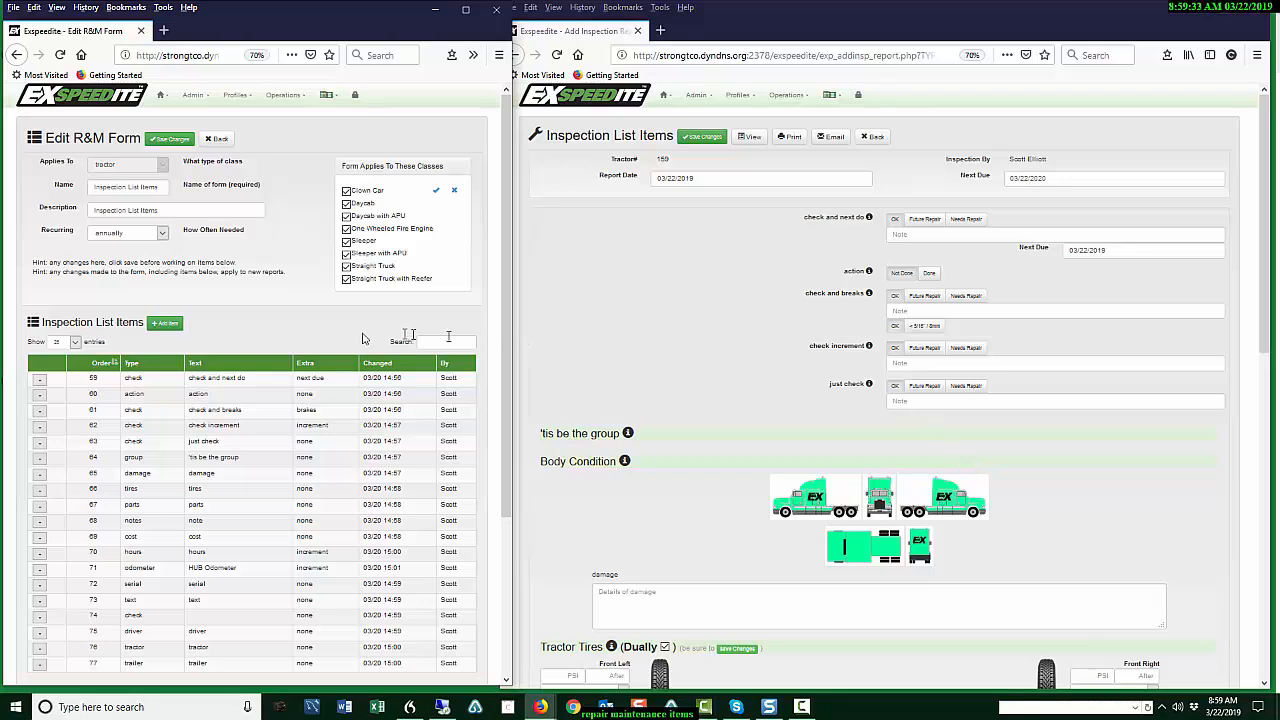
View the help information for the "'tis be the group", "check and breaks" and "check increment" entries in the report.
mouse_move(627, 436)
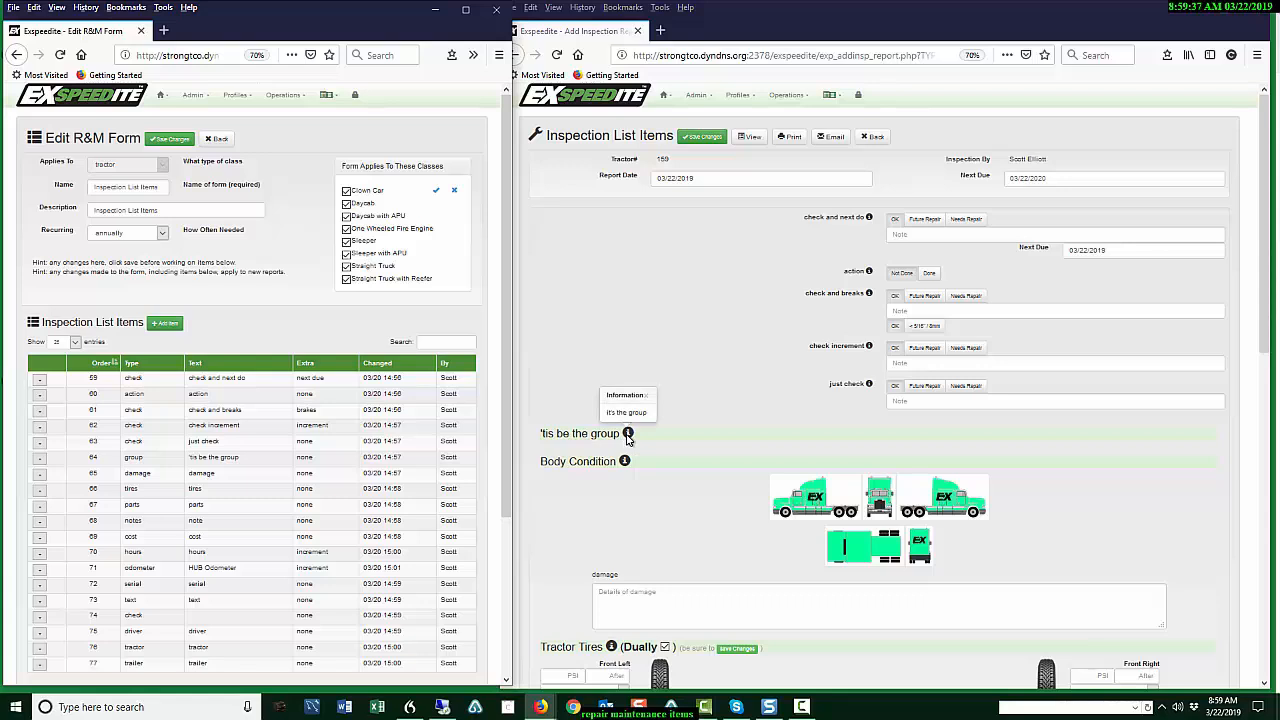
left_click(869, 294)
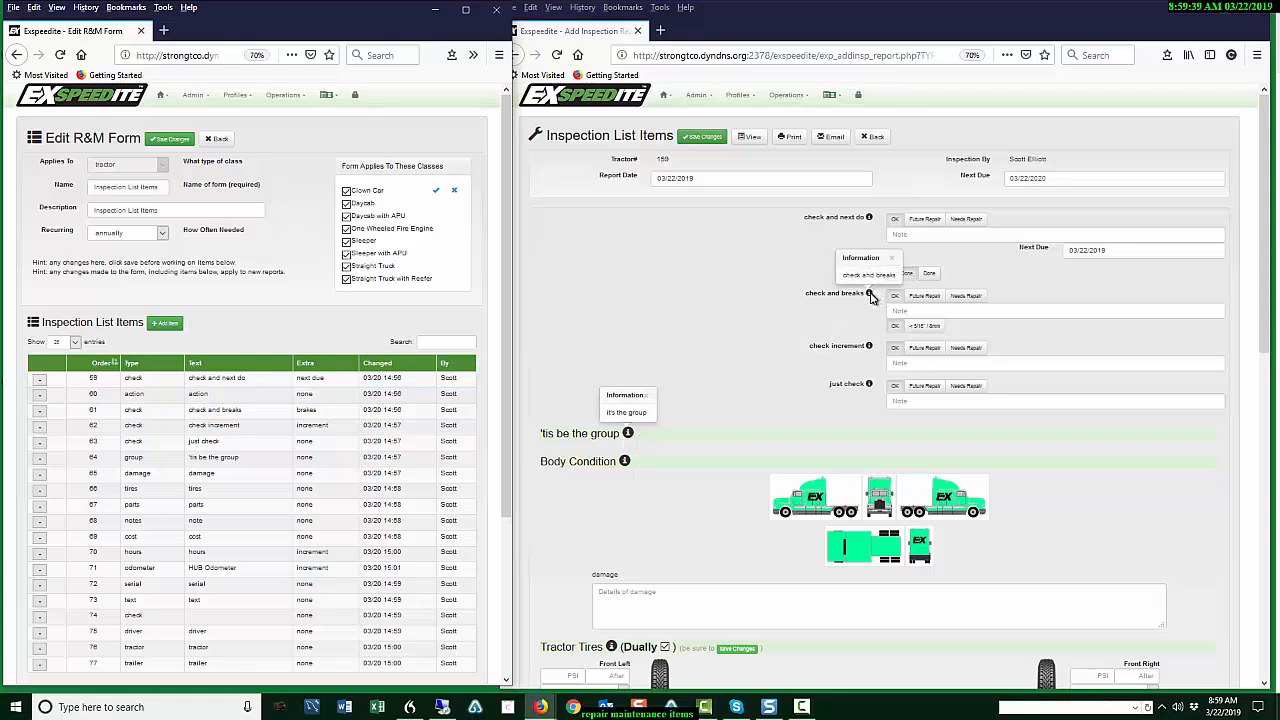
left_click(869, 346)
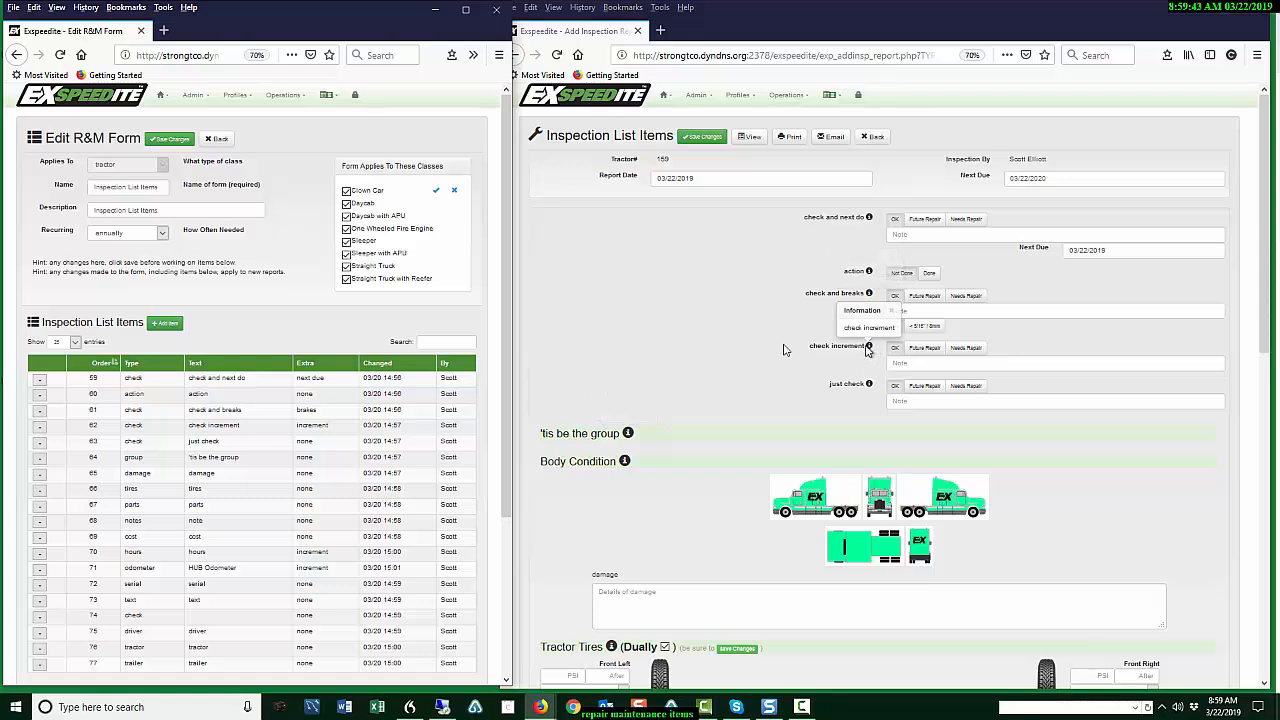
Open the "'tis be the group" item, compare its Help text with the report's information pop-ups, and return to the form.
left_click(40, 457)
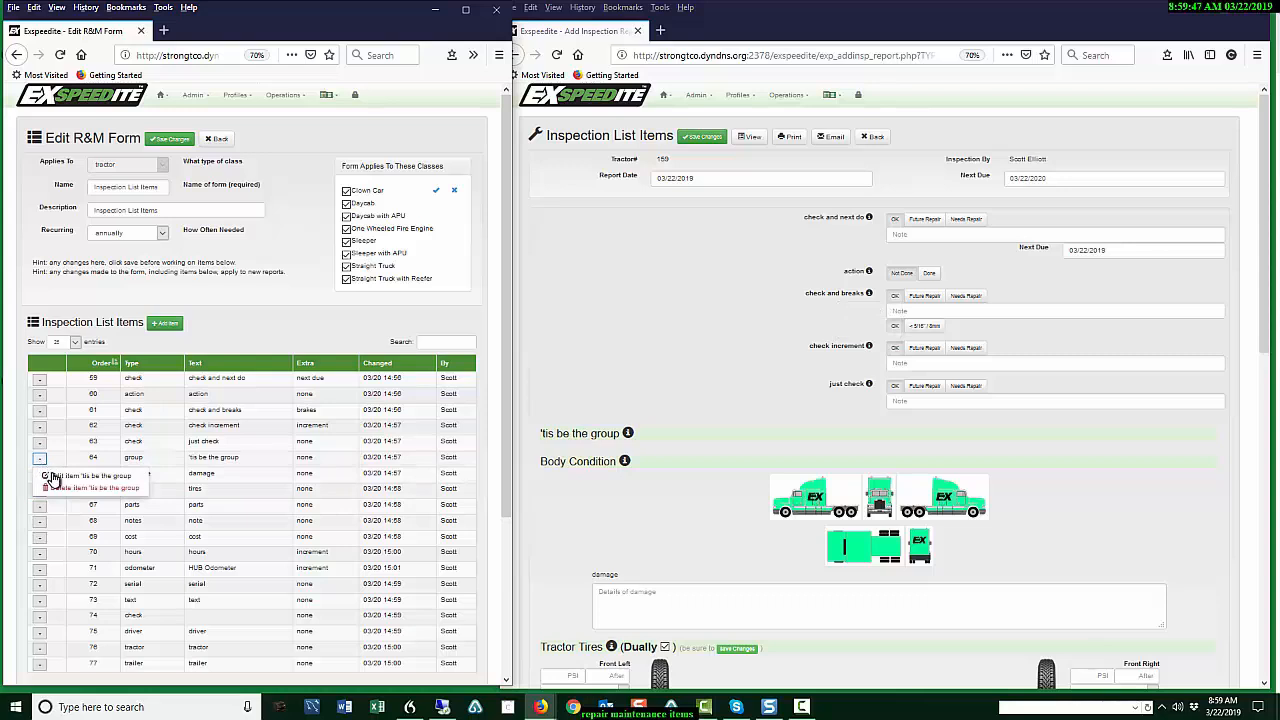
left_click(52, 478)
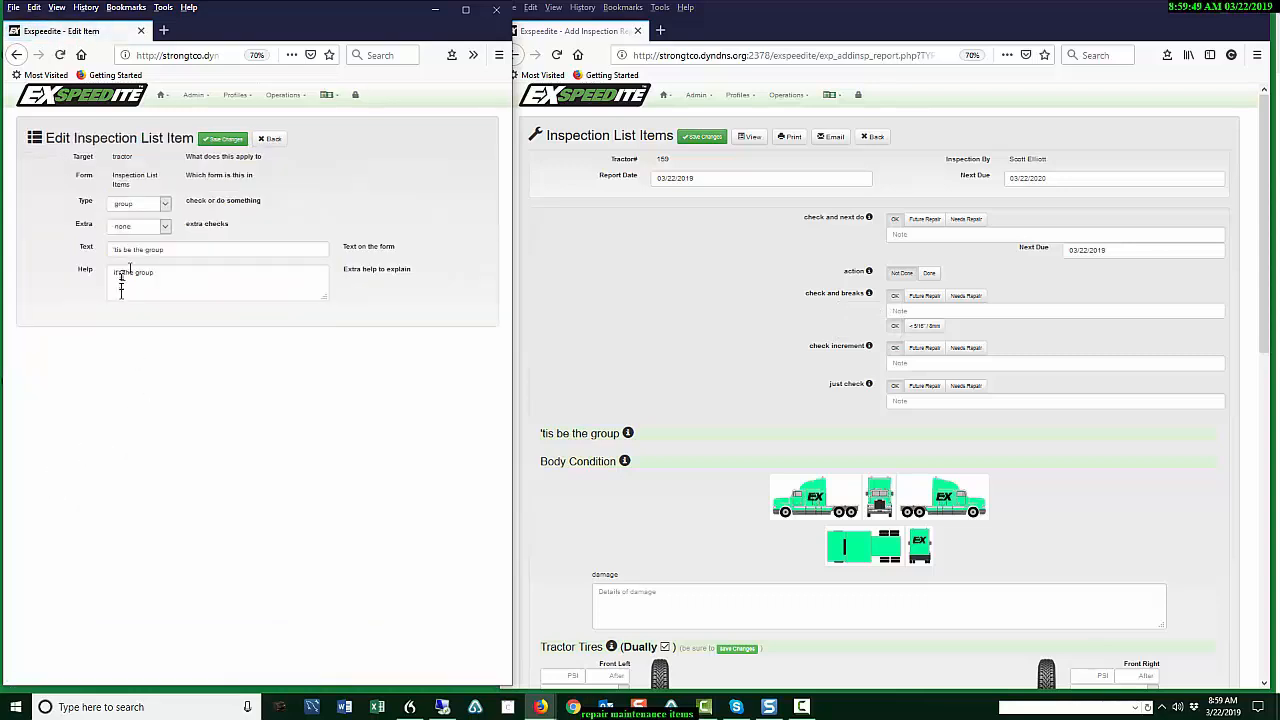
left_click_drag(166, 275, 97, 280)
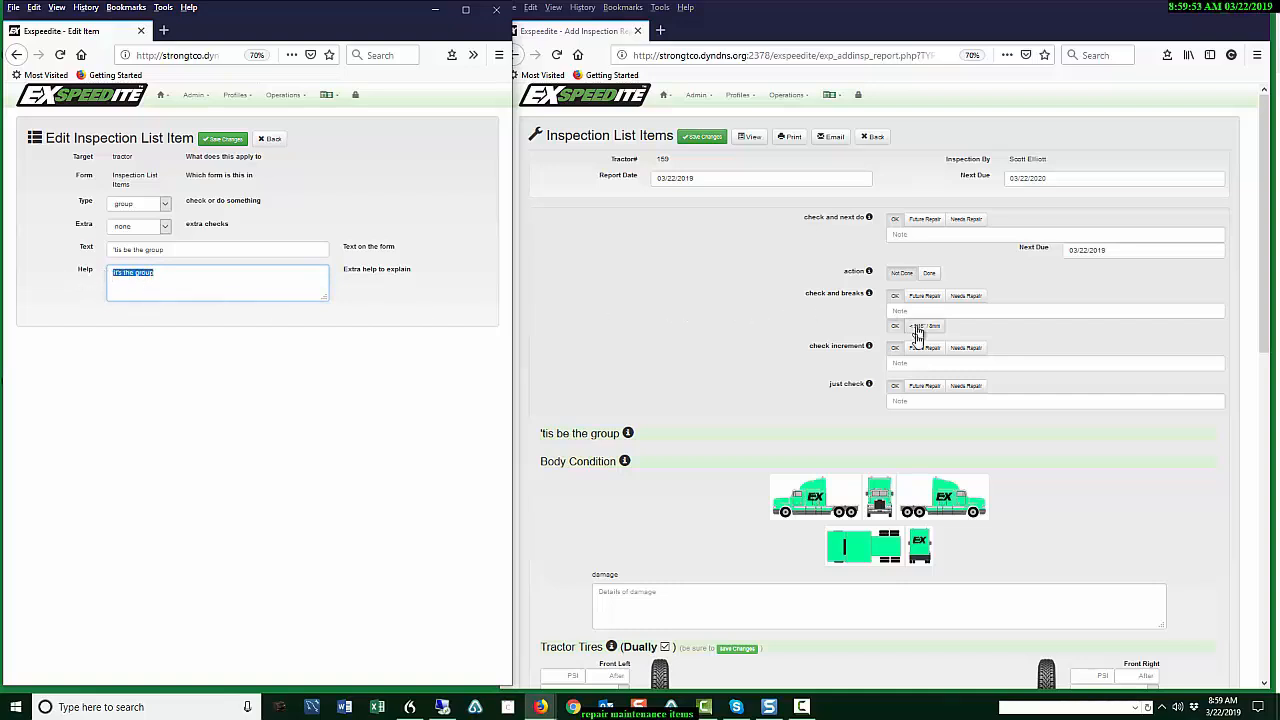
mouse_move(869, 347)
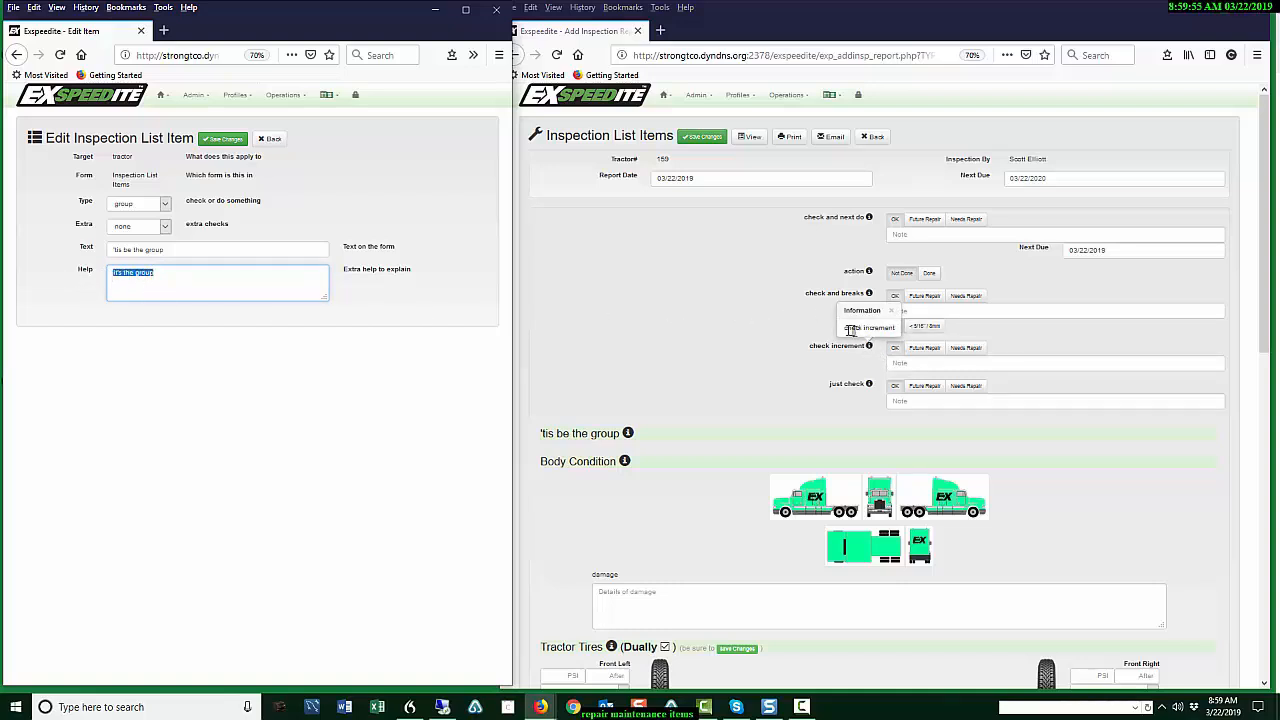
mouse_move(869, 386)
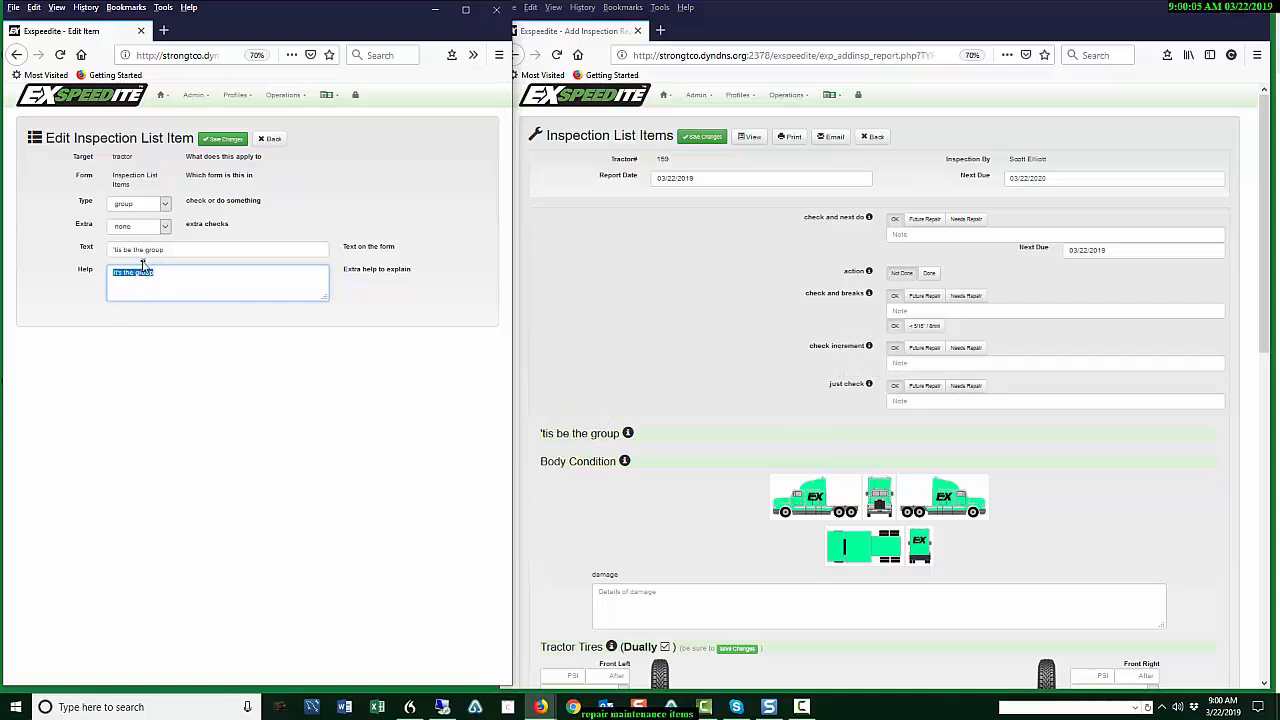
mouse_move(629, 436)
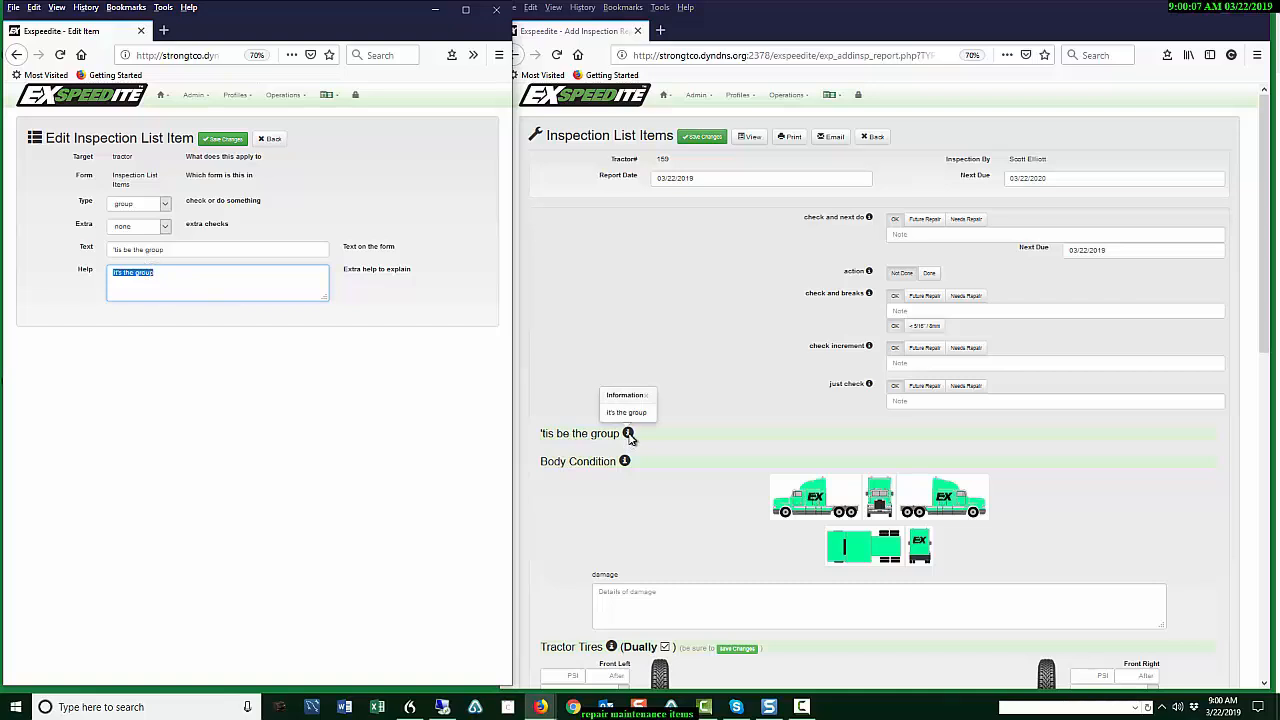
left_click(272, 142)
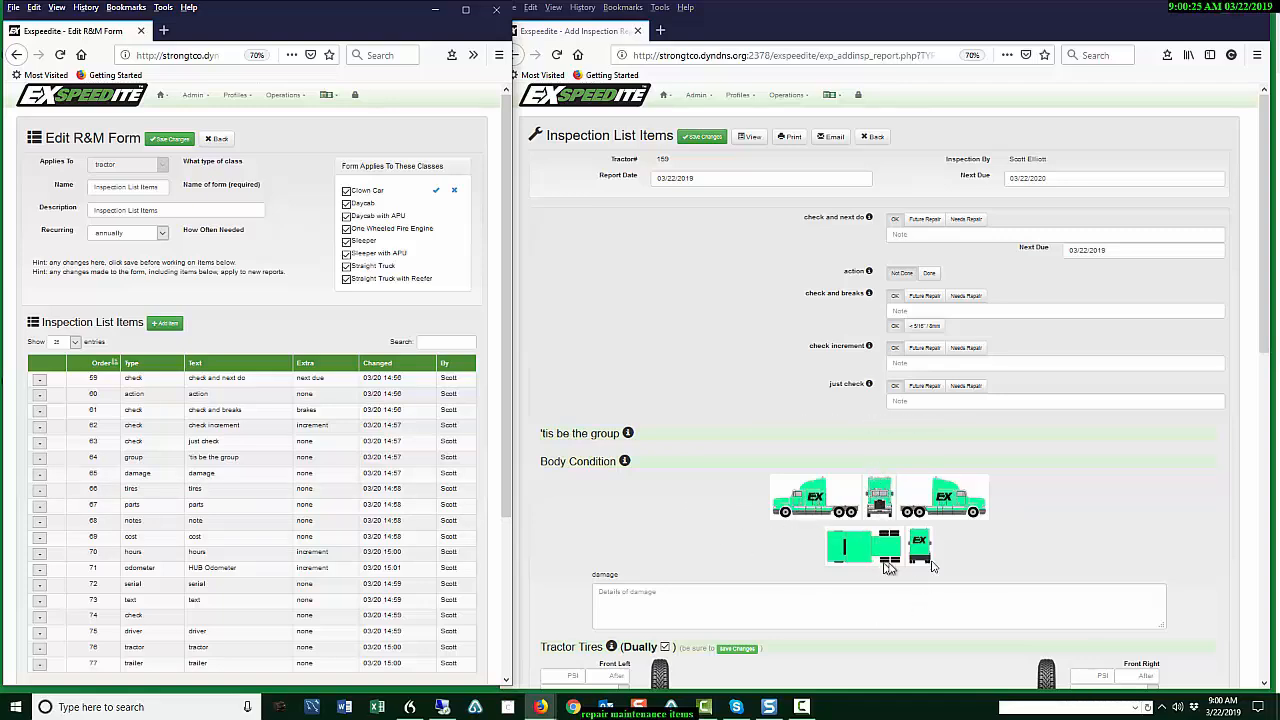
Mark only the left-facing truck side view under Body Condition and activate the damage details field.
scroll(1067, 522, "down", 3)
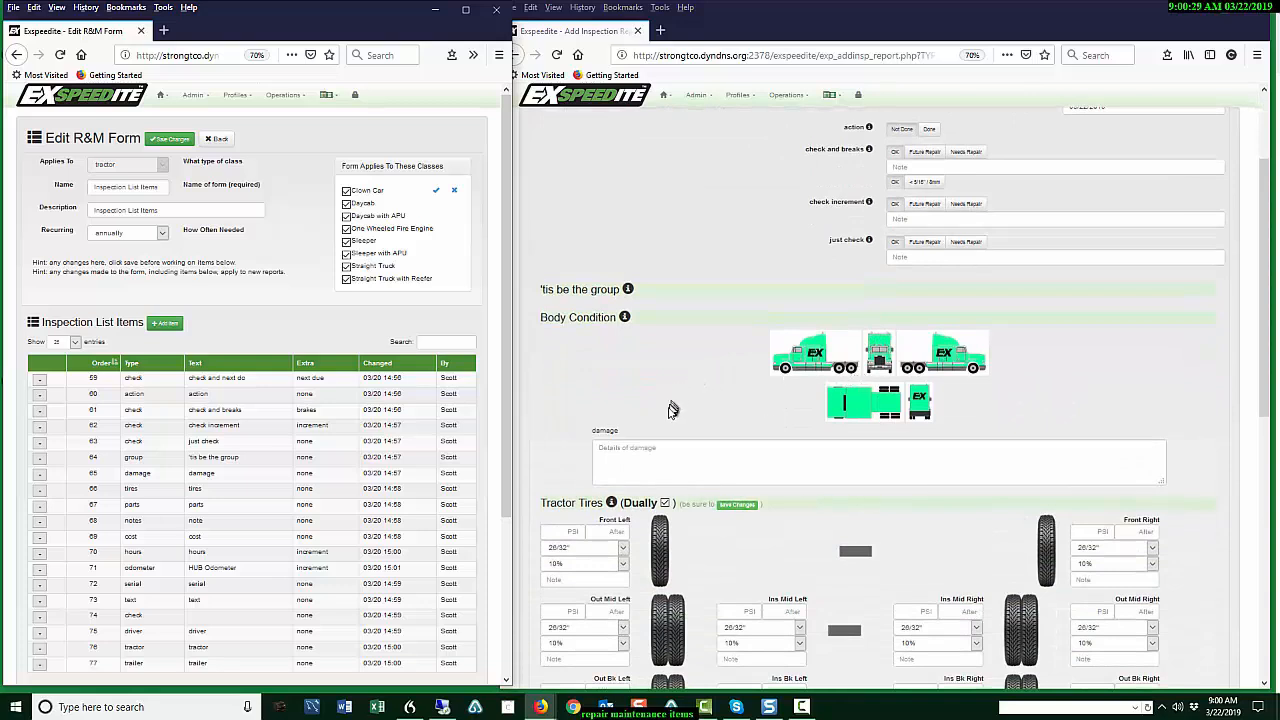
left_click(838, 366)
left_click(942, 356)
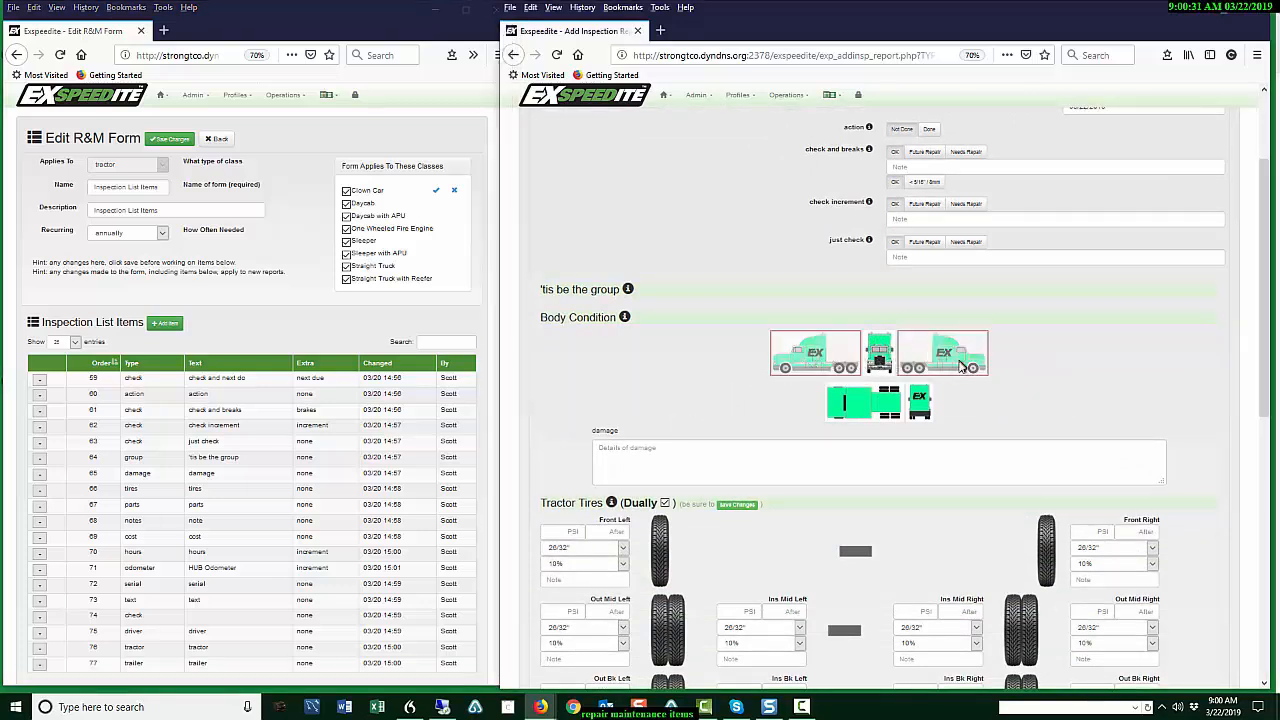
left_click(965, 350)
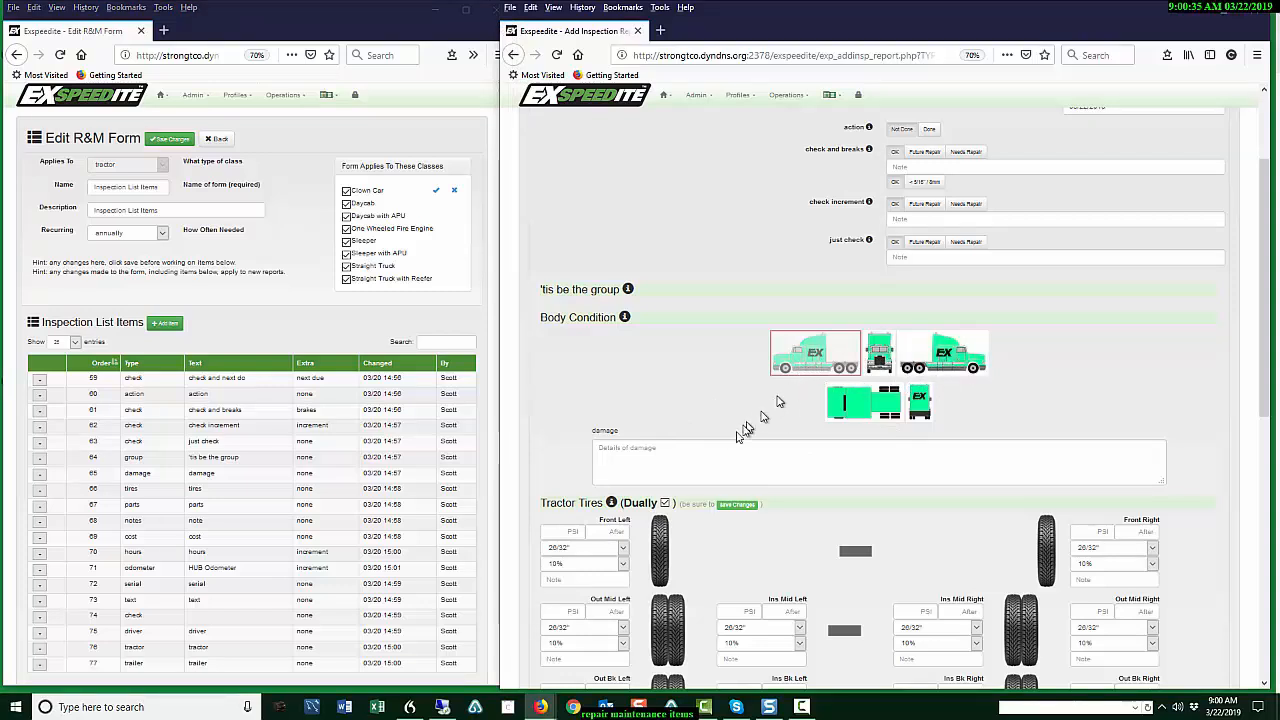
left_click(655, 458)
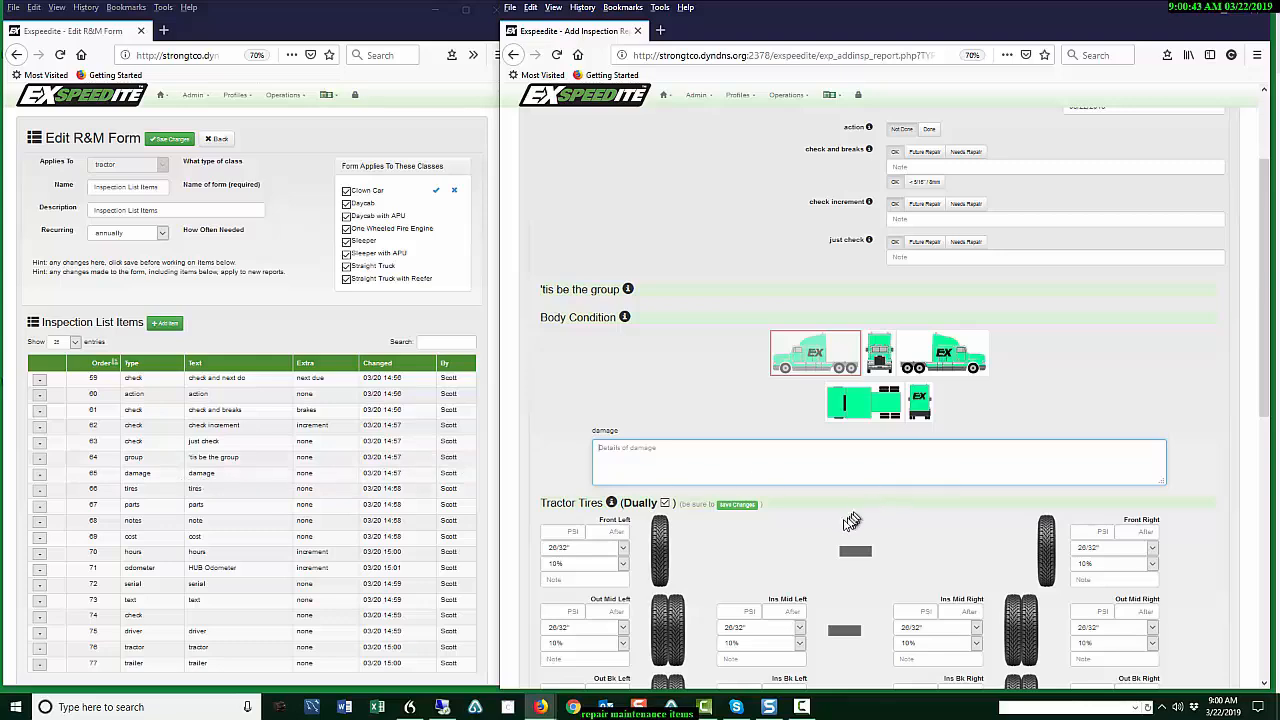
Turn the Dually option for the tractor tires off and back on.
scroll(850, 515, "down", 3)
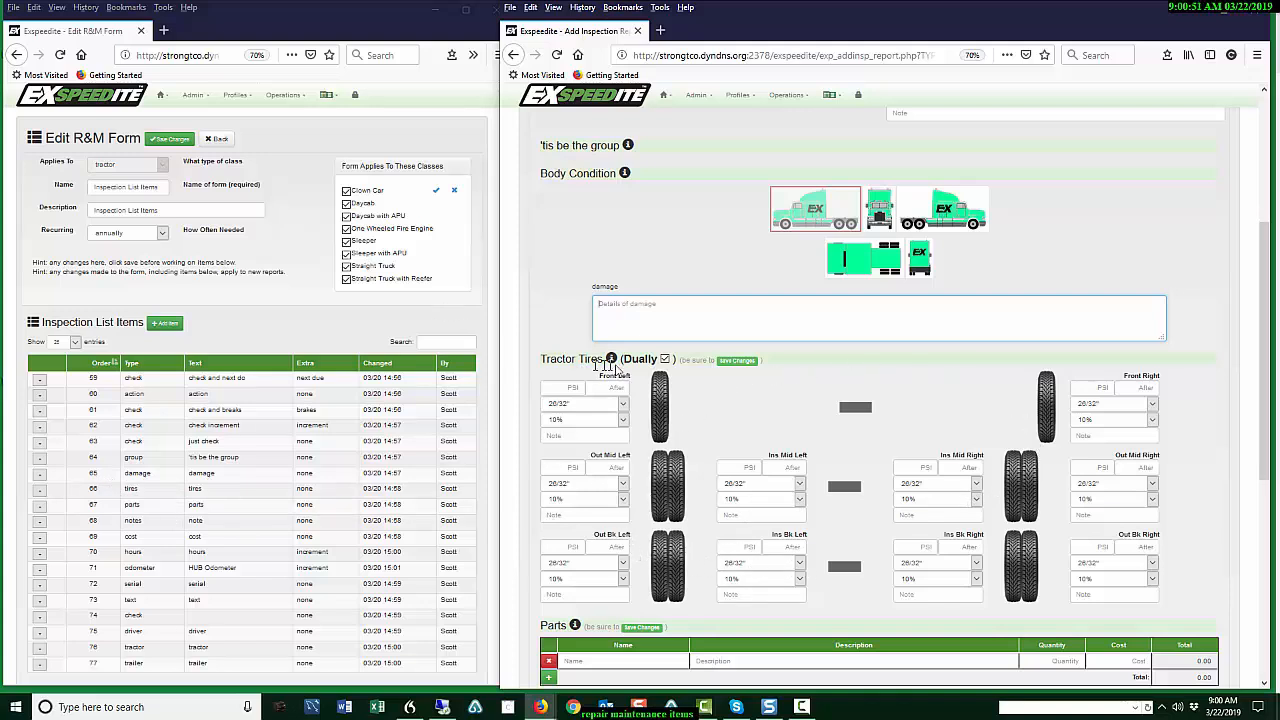
left_click(665, 359)
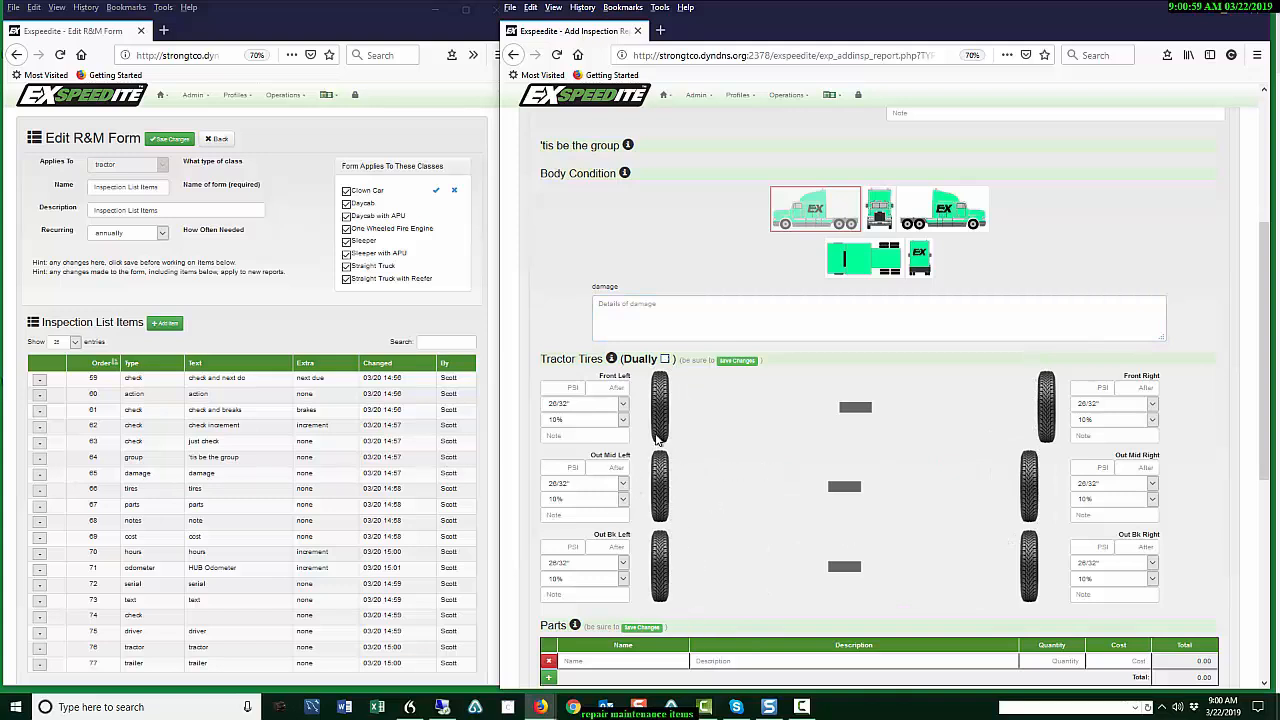
left_click(665, 359)
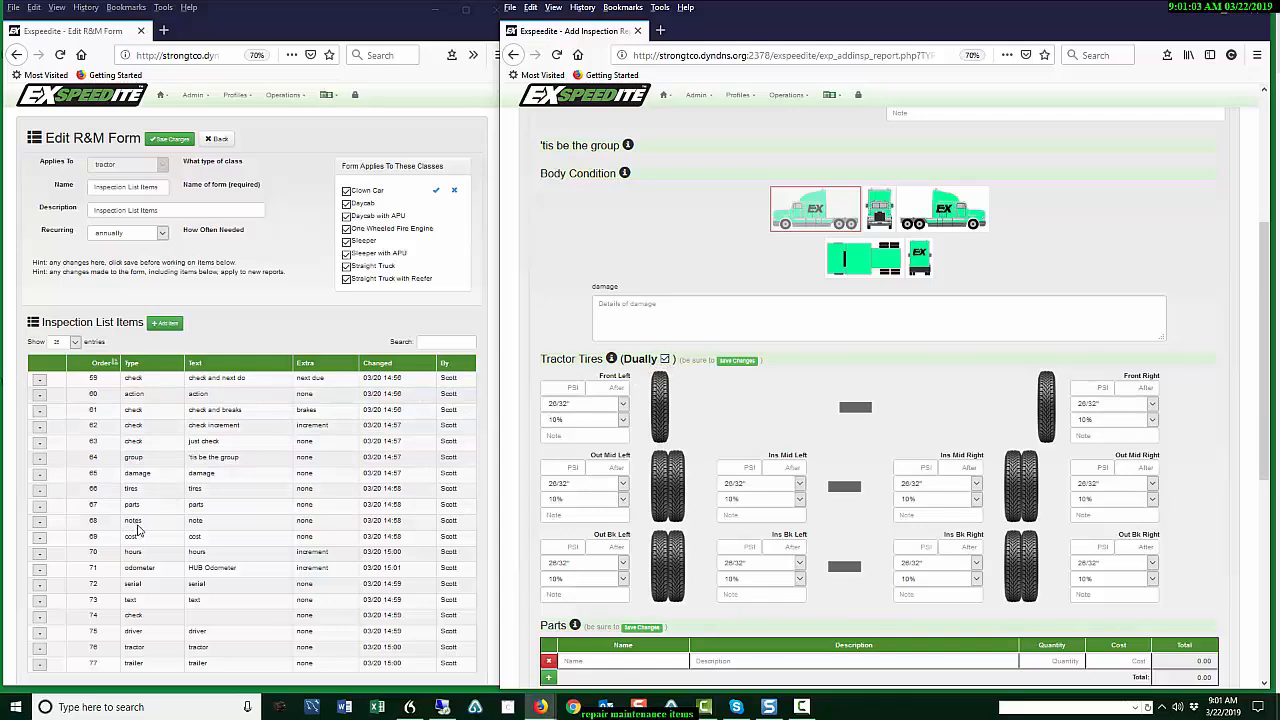
Review the Parts and Notes sections of the inspection report and save the report's changes.
scroll(733, 458, "down", 5)
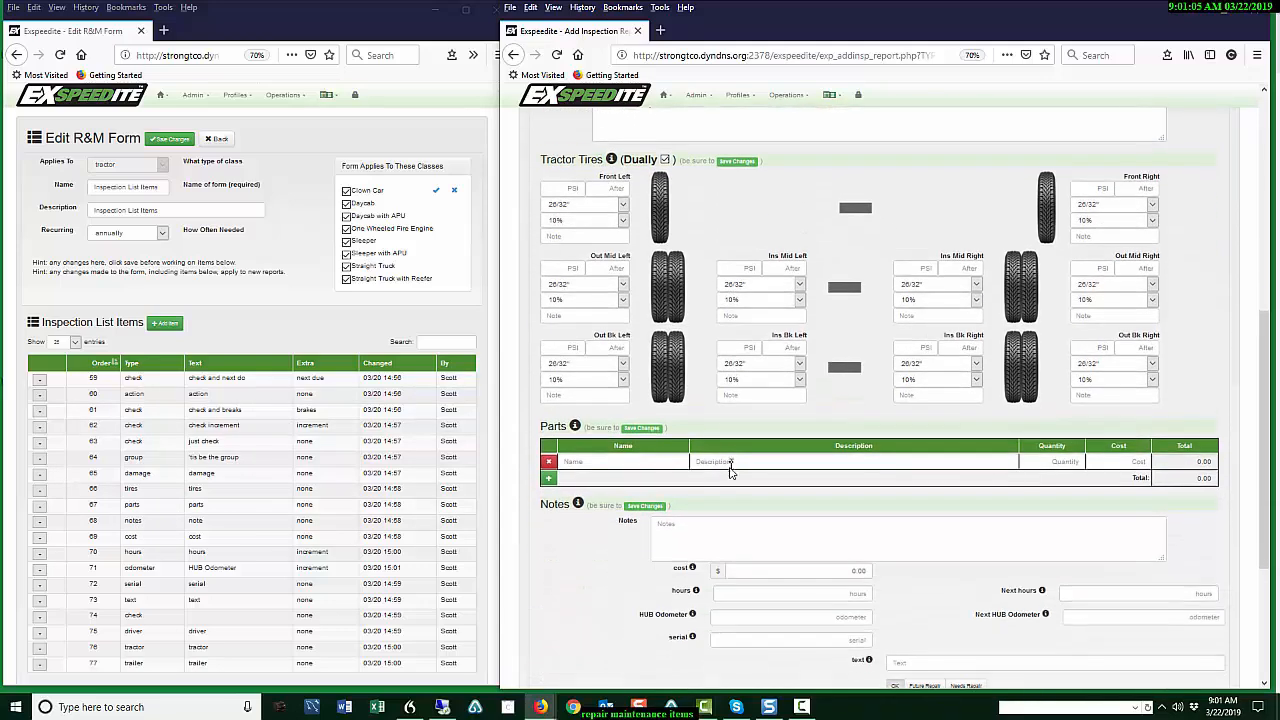
scroll(730, 474, "down", 1)
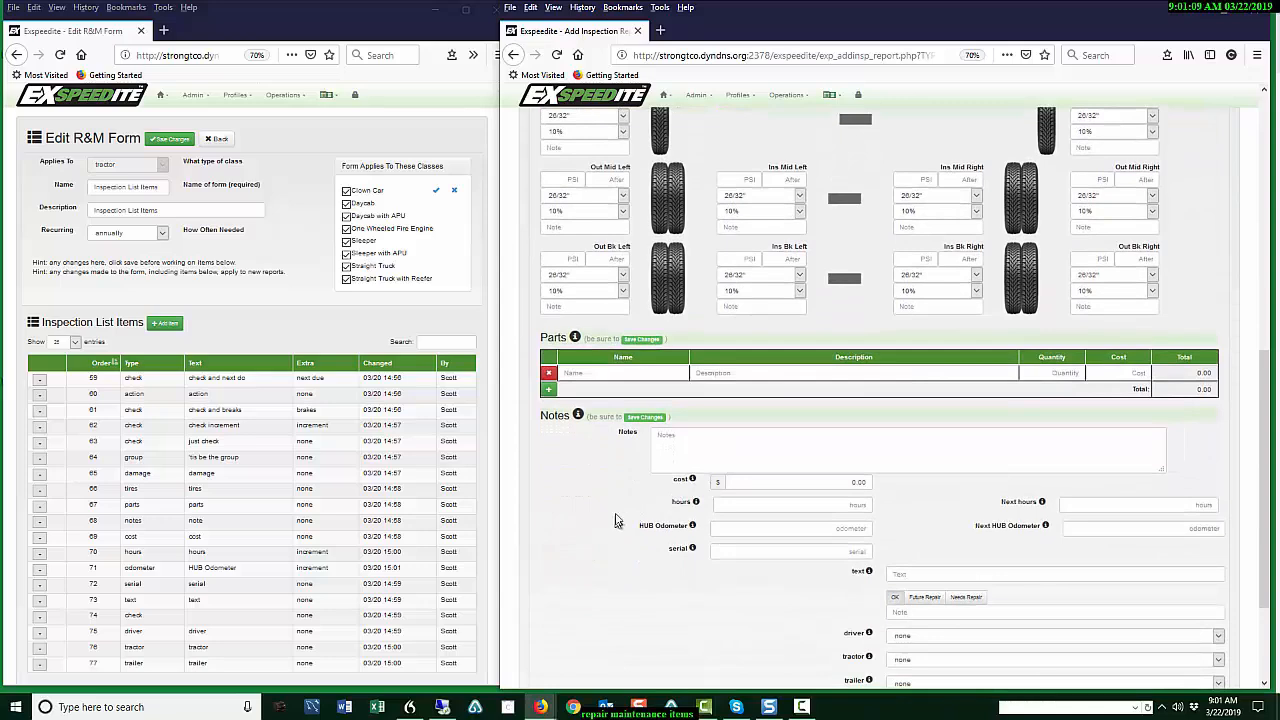
scroll(616, 522, "up", 7)
left_click(697, 137)
Add four blank rows to the Parts table of the inspection report.
scroll(668, 405, "down", 6)
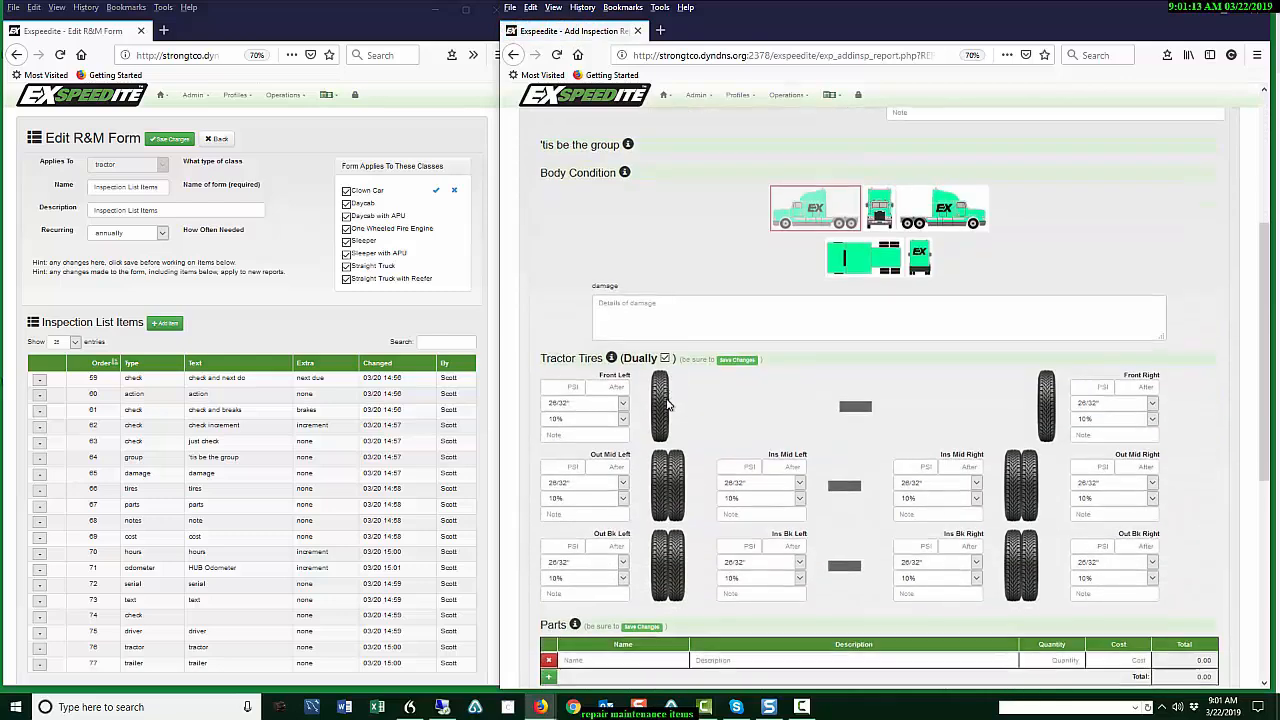
scroll(668, 405, "down", 5)
scroll(560, 390, "up", 1)
left_click(548, 379)
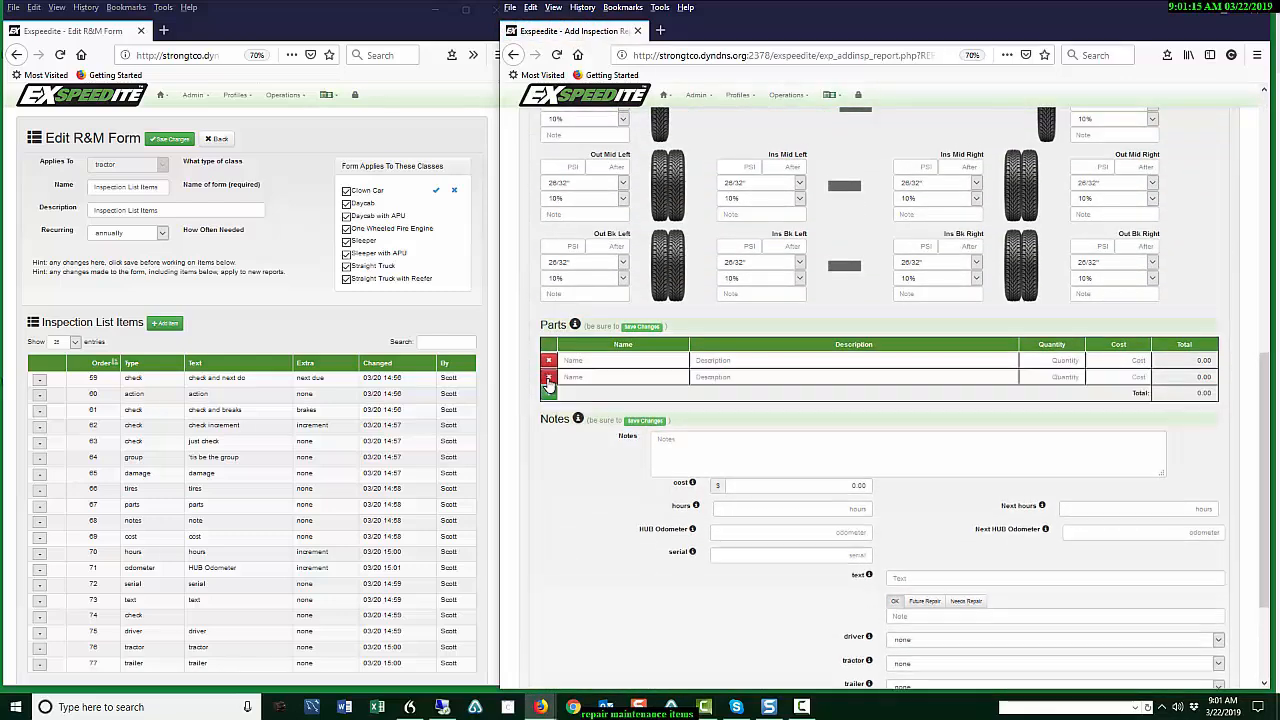
left_click(548, 394)
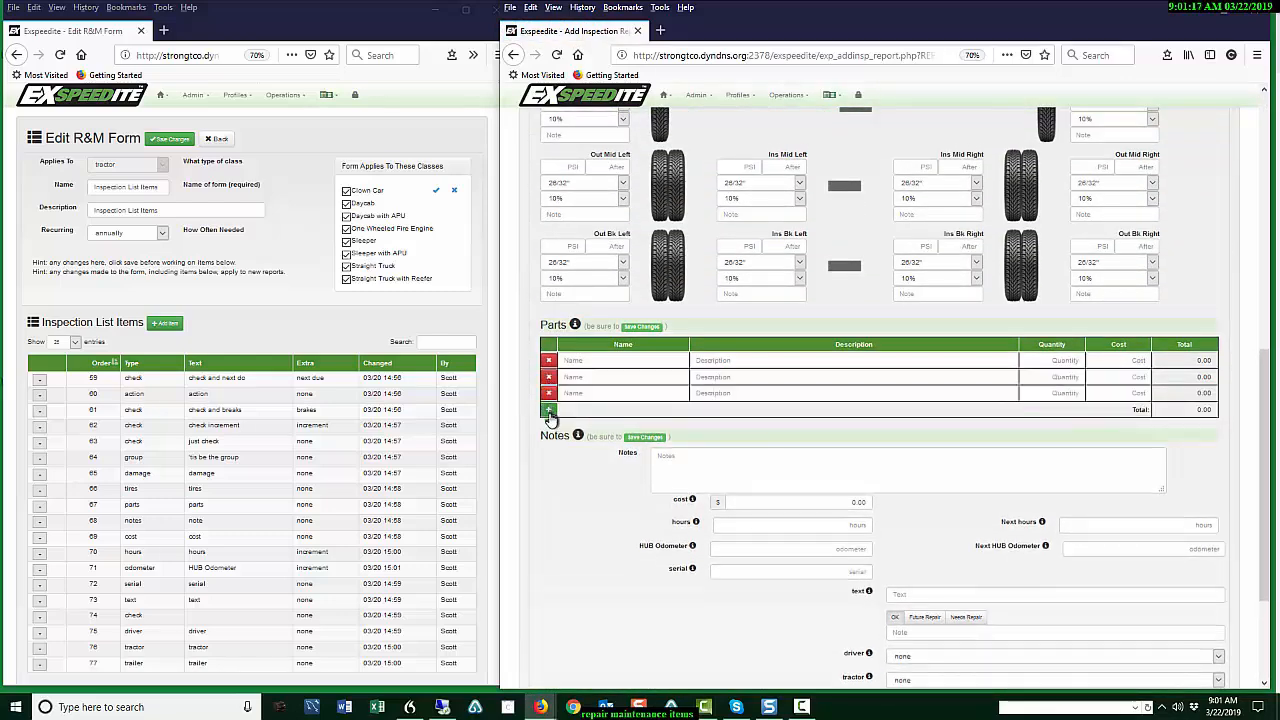
left_click(548, 411)
left_click(549, 427)
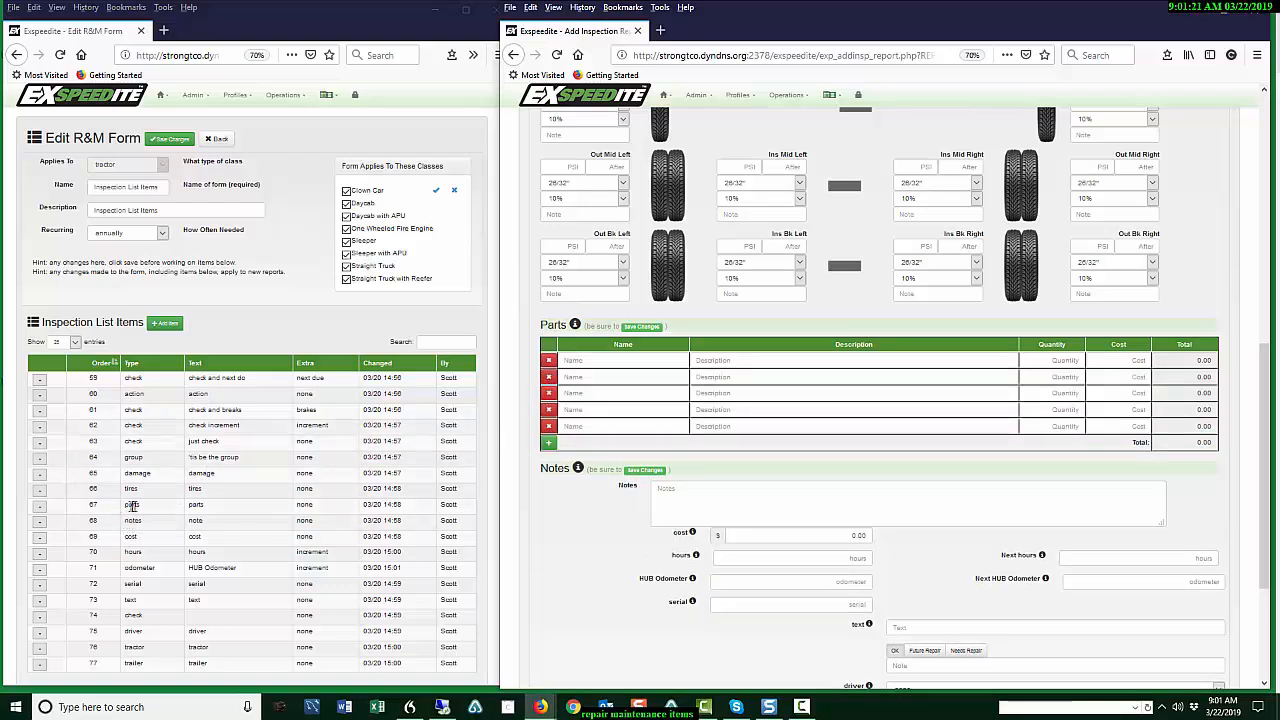
Fill the first Parts row with name "type", description "oil", quantity 4 and cost 100.
left_click(617, 362)
left_click(716, 364)
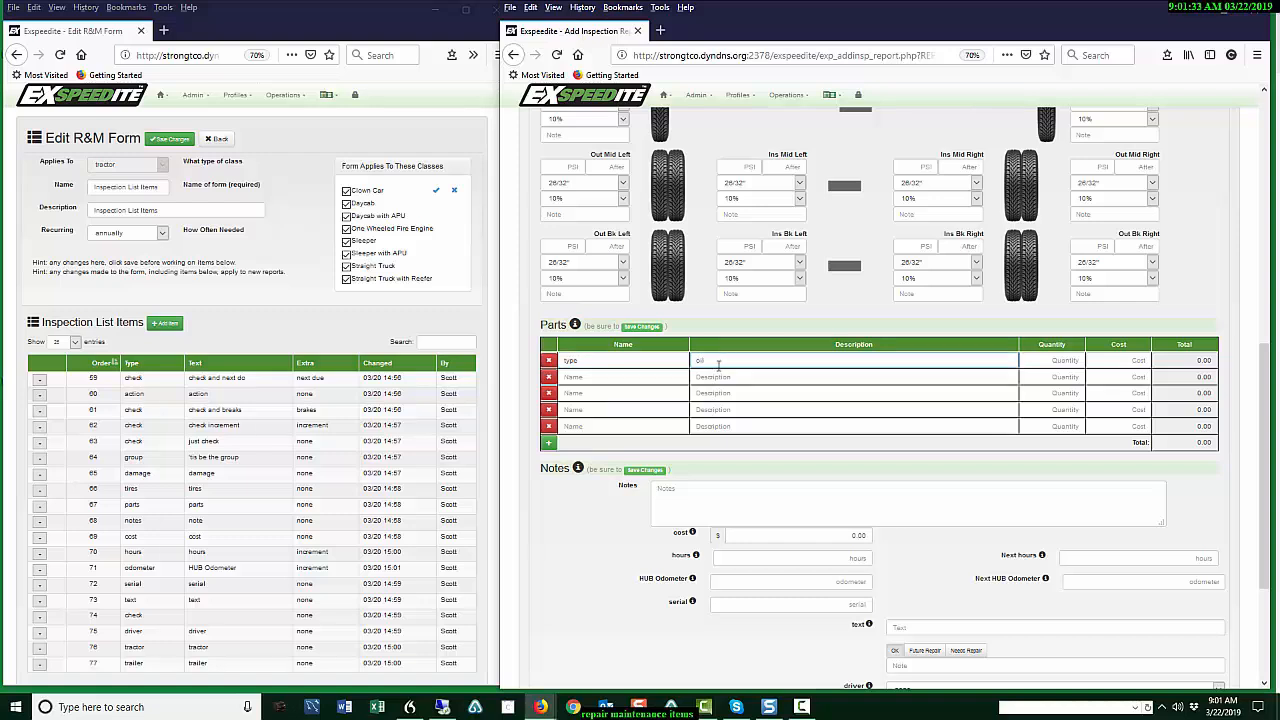
left_click(1045, 367)
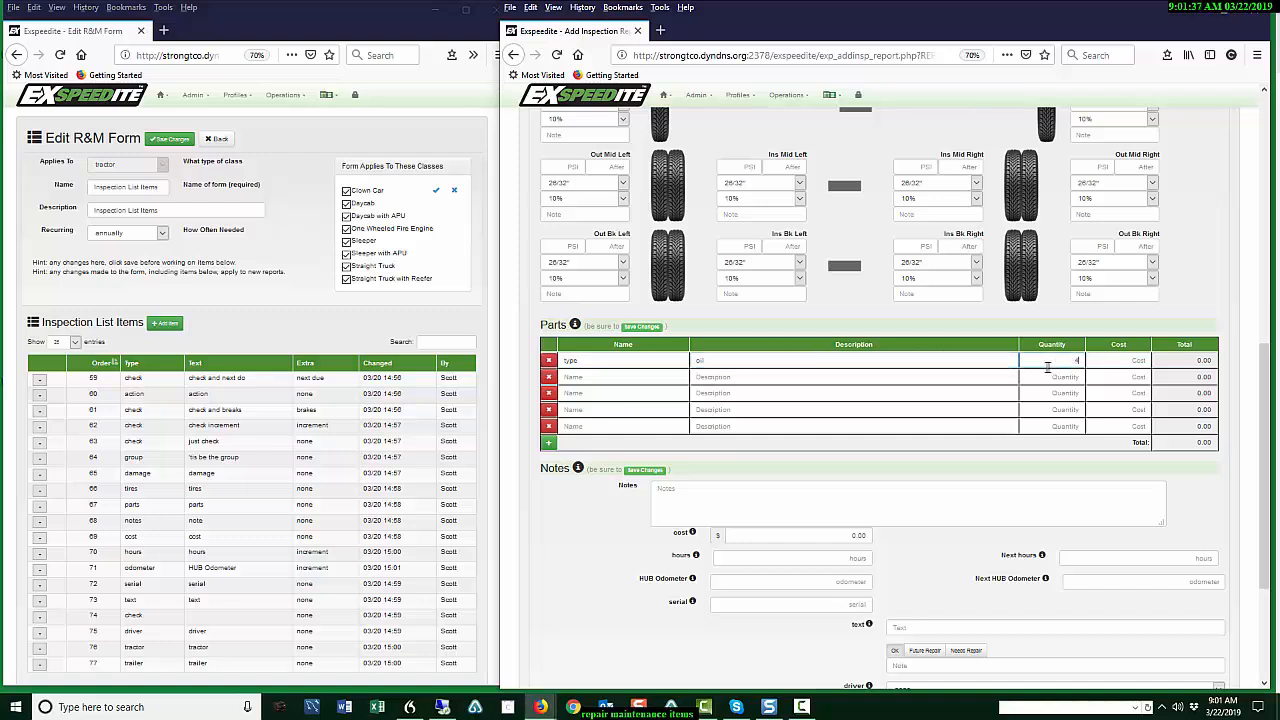
left_click(1106, 367)
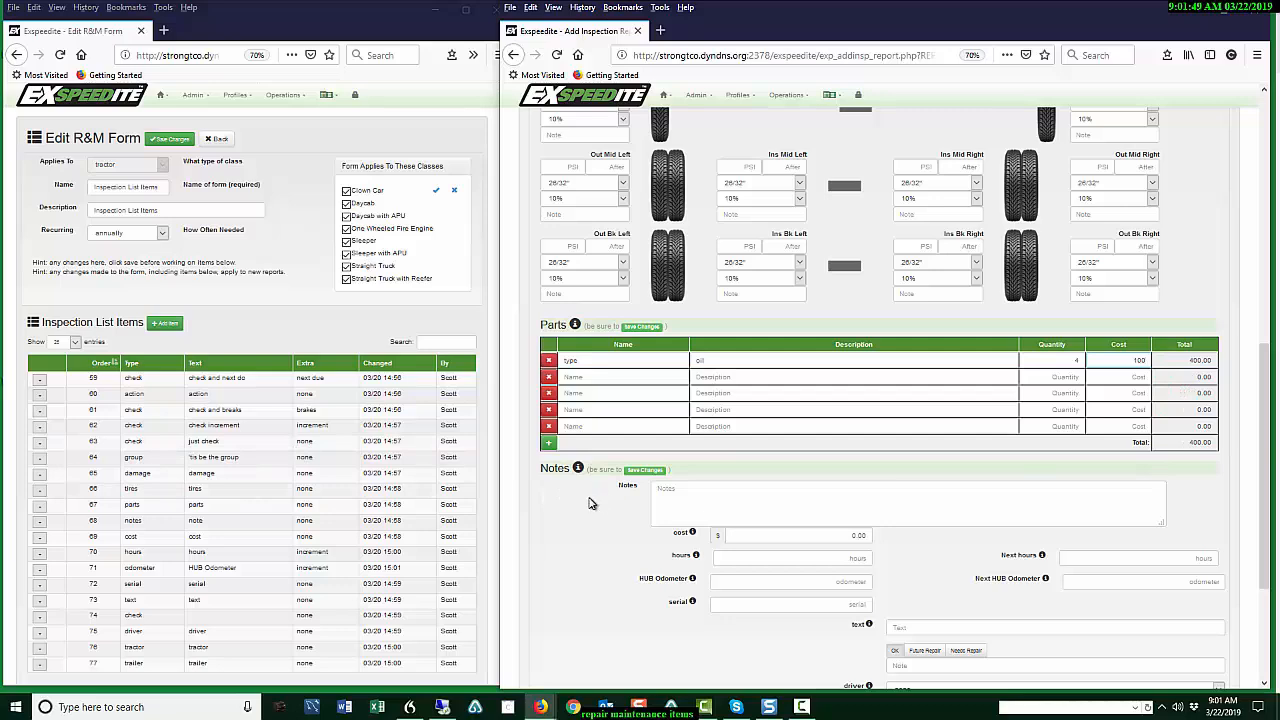
Enlarge the report's Notes text box and select the amount in the cost field that matches the cost list item.
scroll(600, 500, "down", 3)
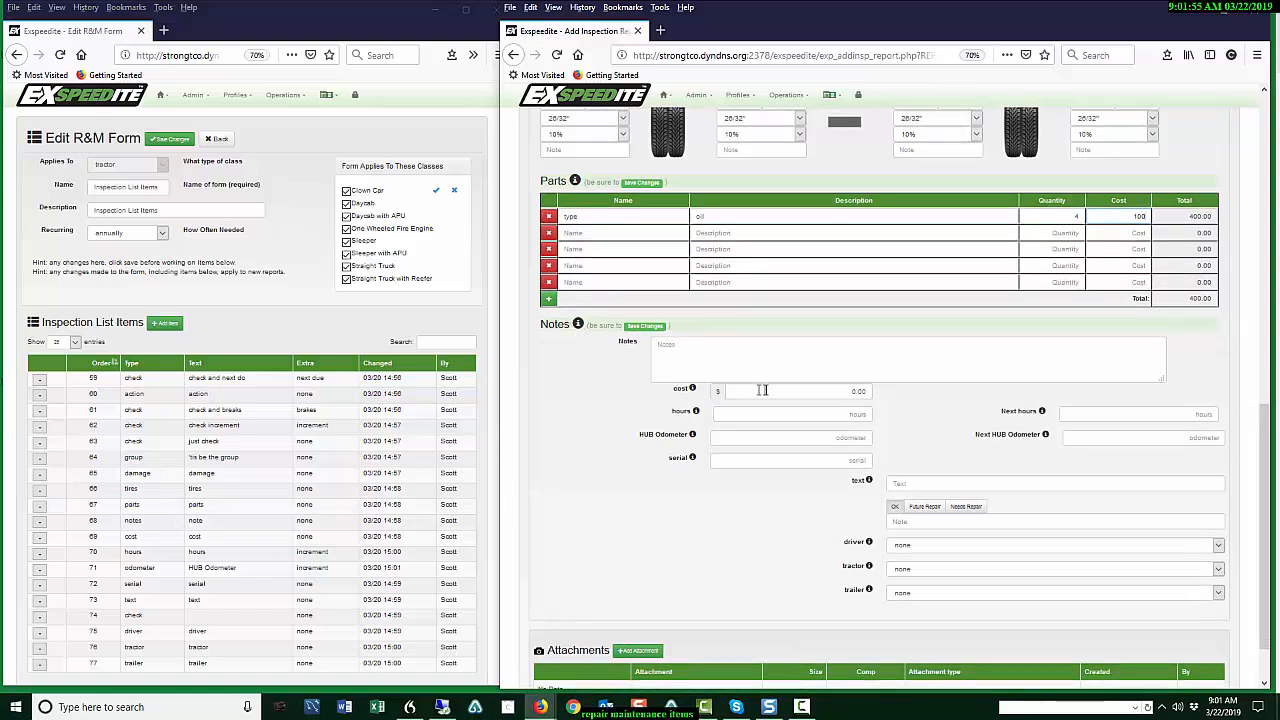
left_click_drag(1157, 381, 1182, 402)
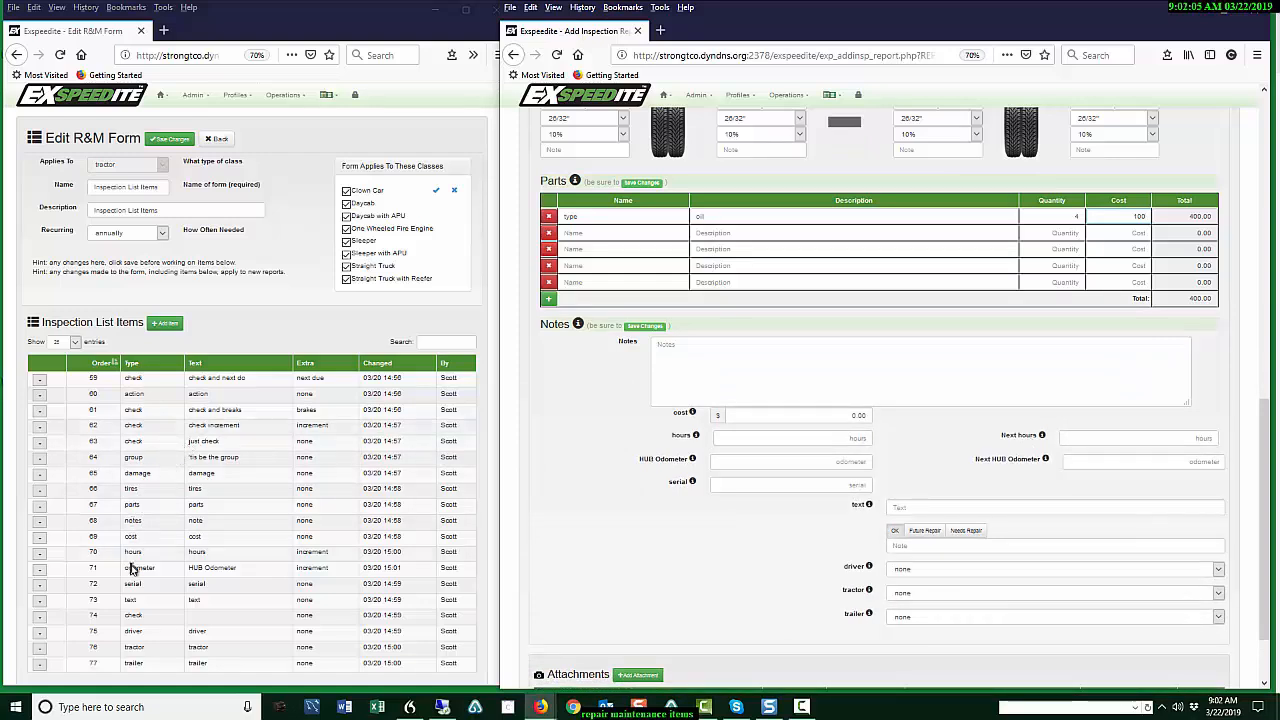
left_click_drag(225, 541, 114, 537)
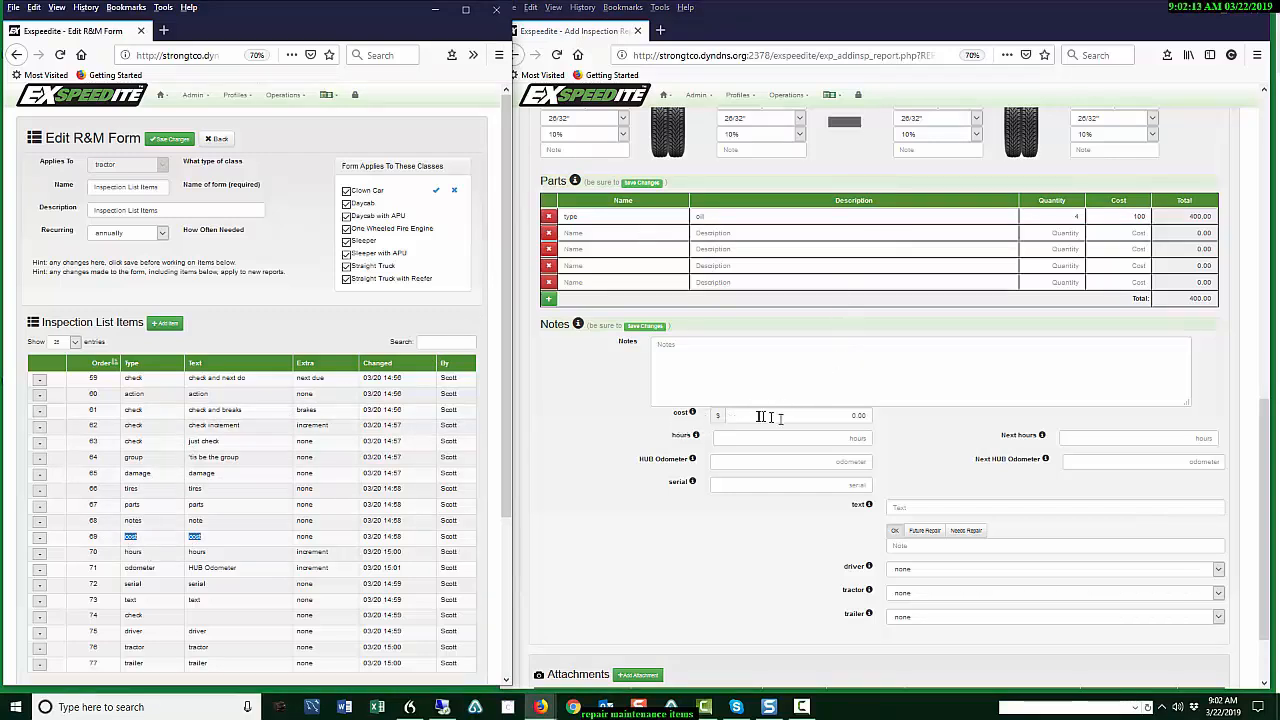
left_click(737, 416)
left_click_drag(836, 416, 884, 416)
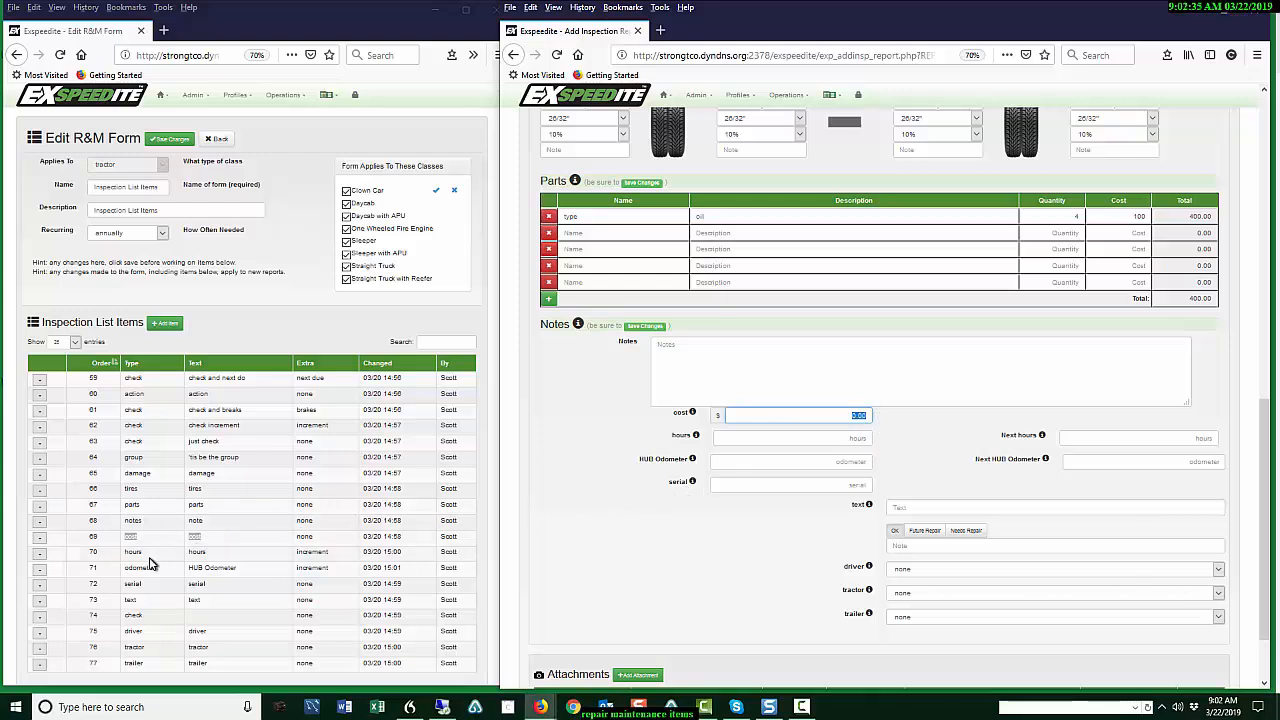
Enter 1000 in the report's hours field and check the increment set in the hours inspection list item.
scroll(150, 565, "down", 1)
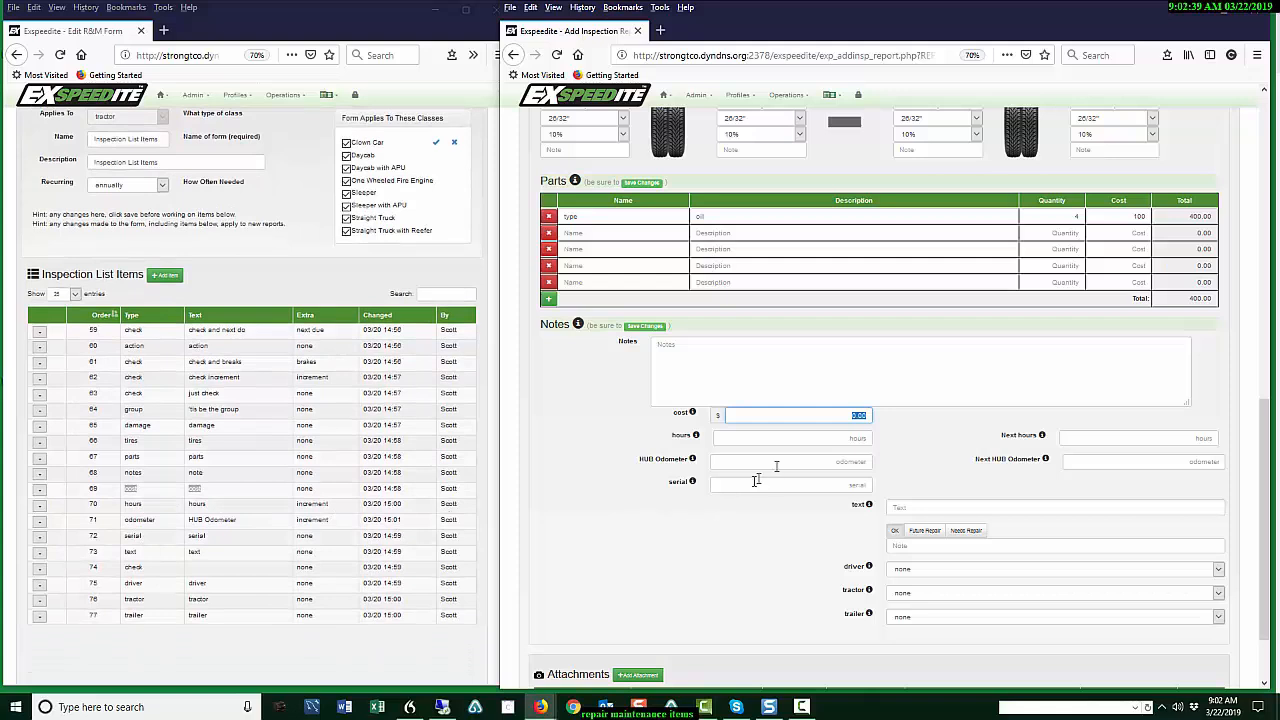
left_click(794, 437)
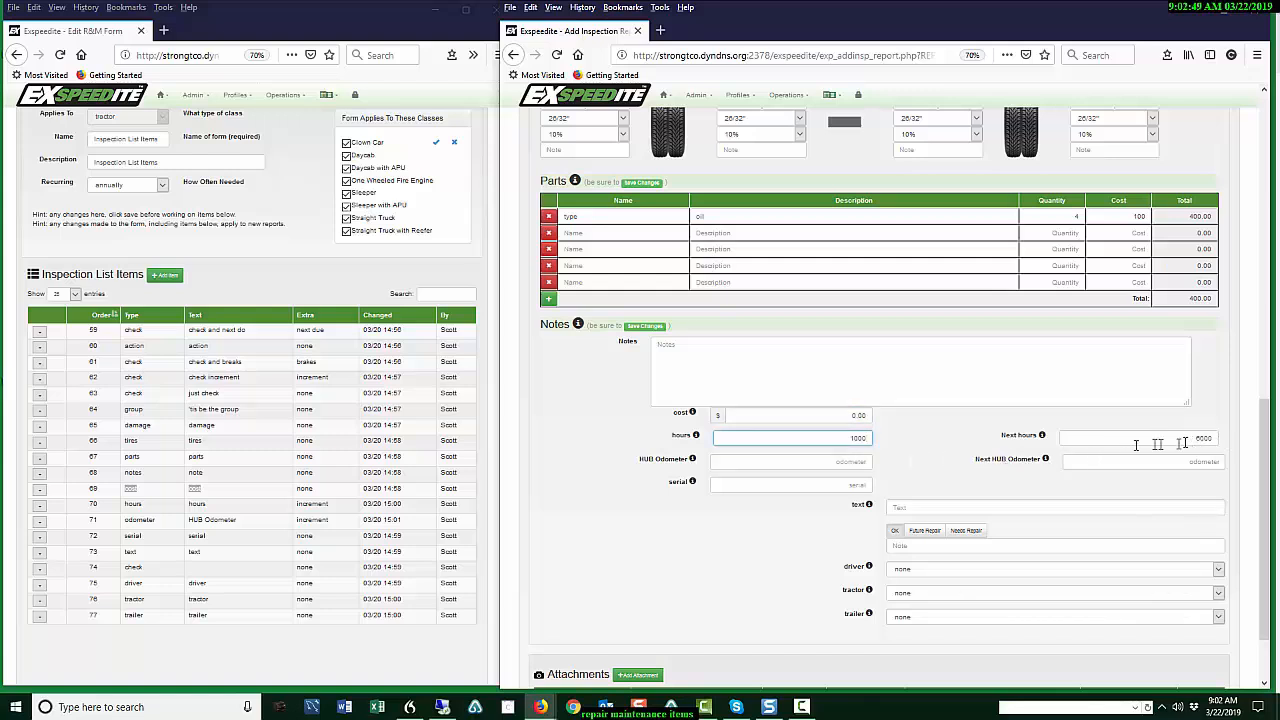
left_click(39, 512)
left_click(50, 522)
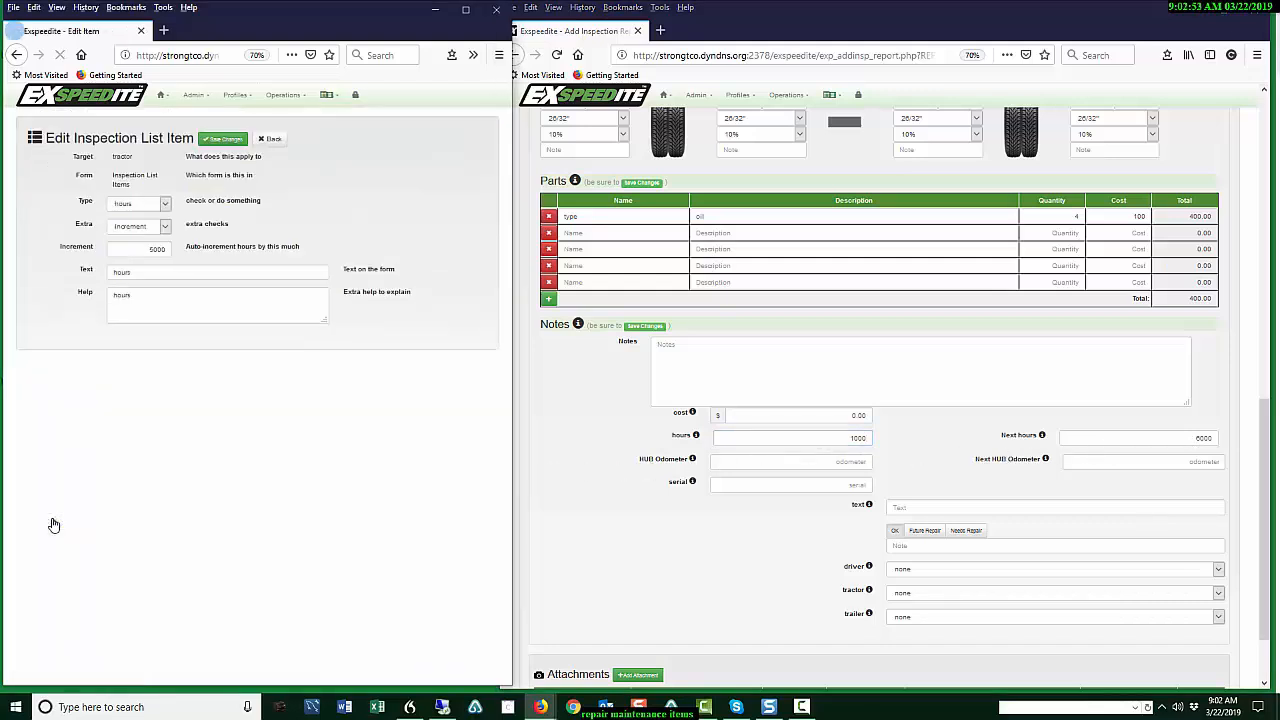
left_click(144, 250)
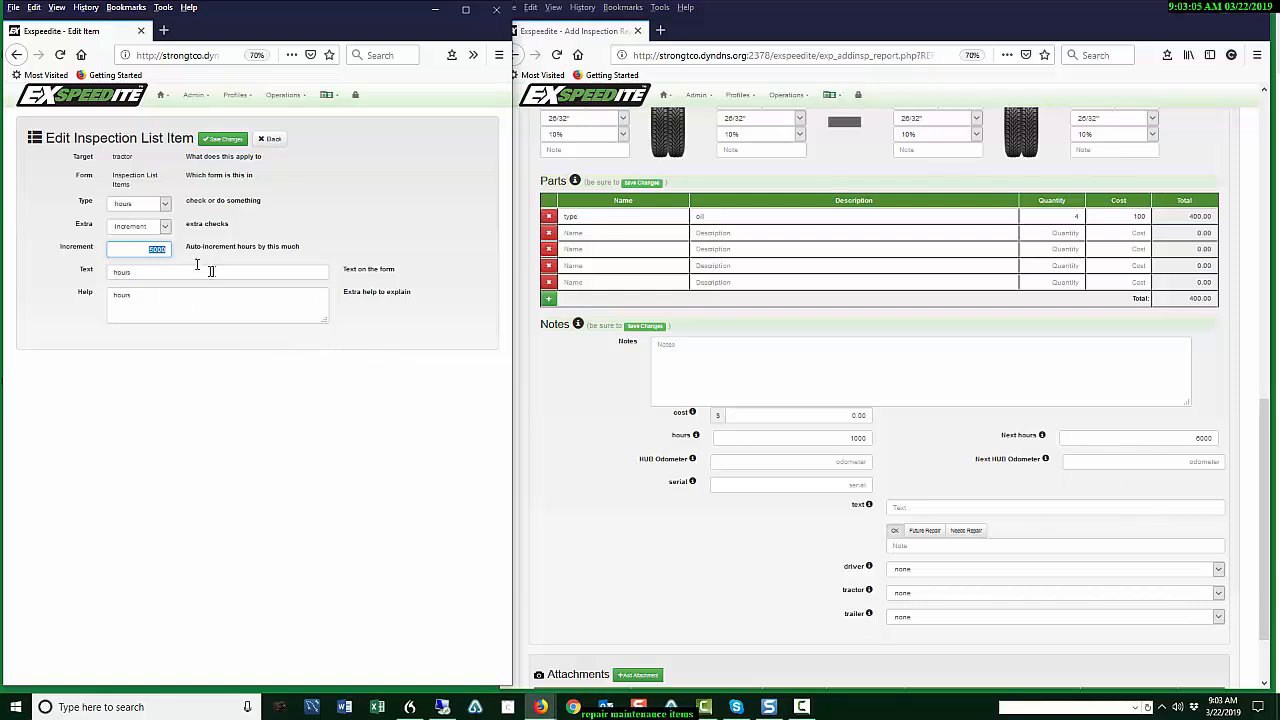
left_click(278, 141)
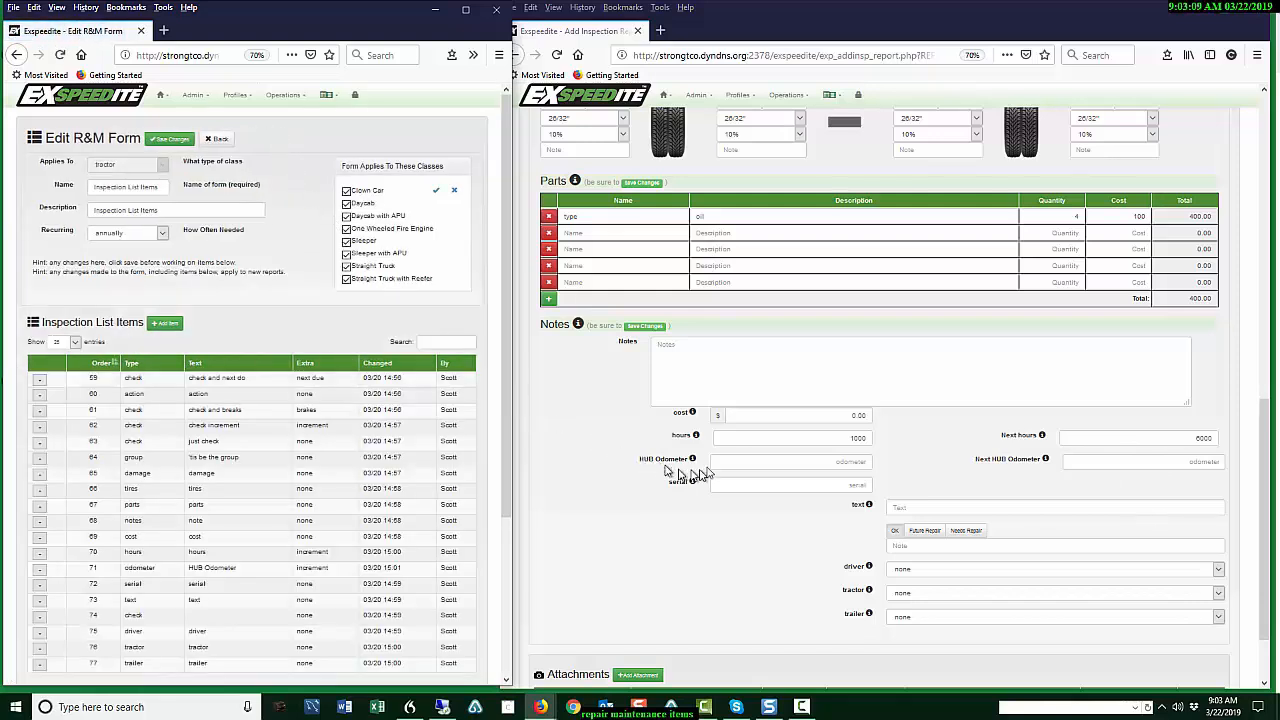
Enter 1000 in the report's HUB Odometer field and check the Next HUB Odometer field.
left_click(745, 461)
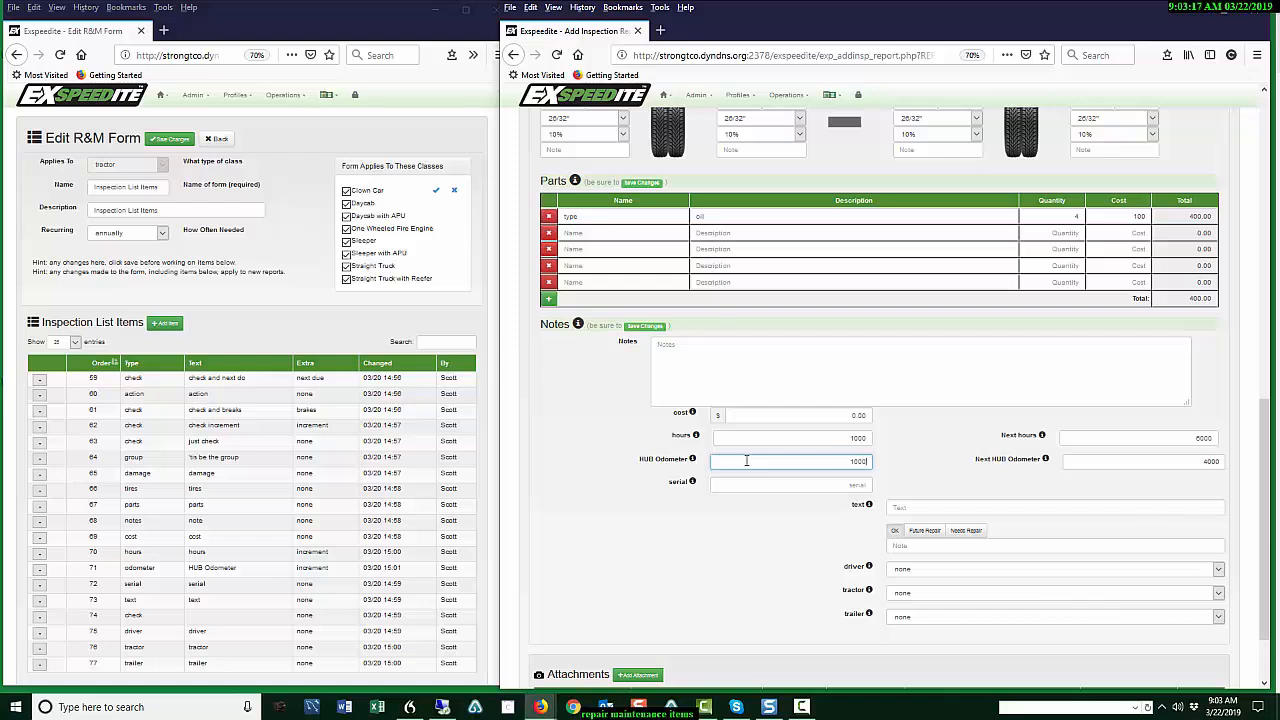
scroll(974, 466, "up", 1)
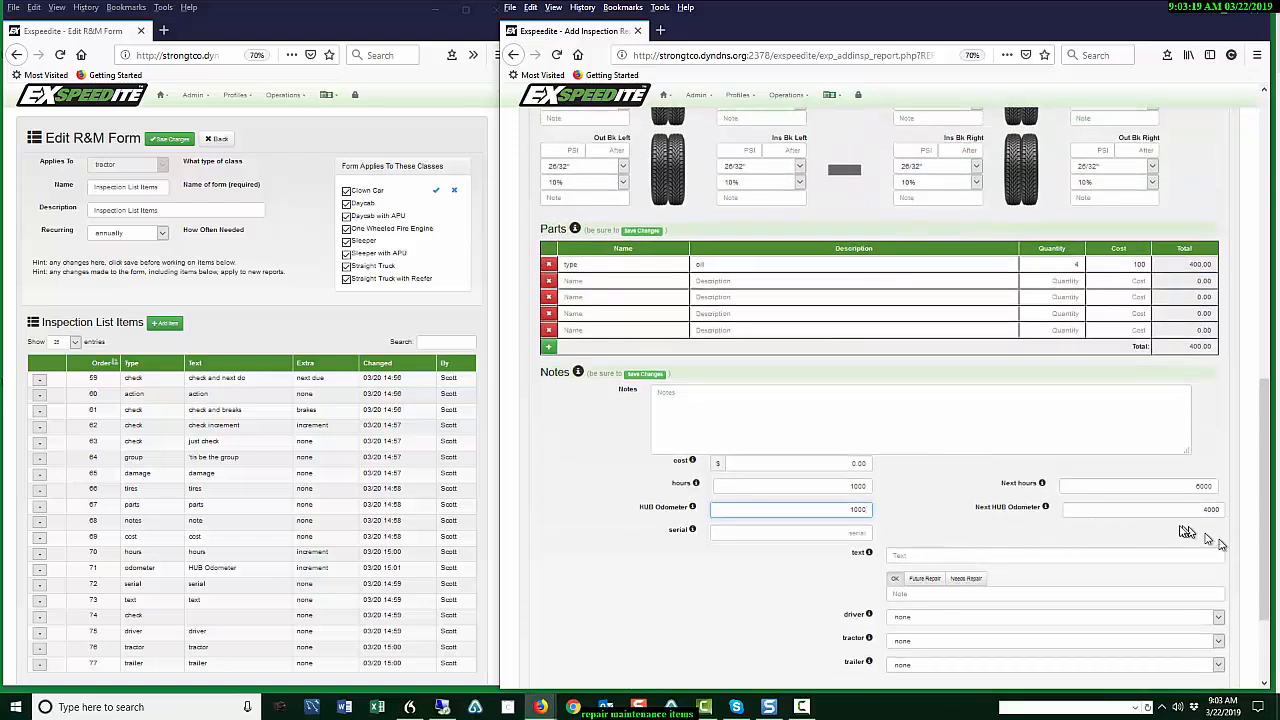
scroll(1180, 530, "down", 1)
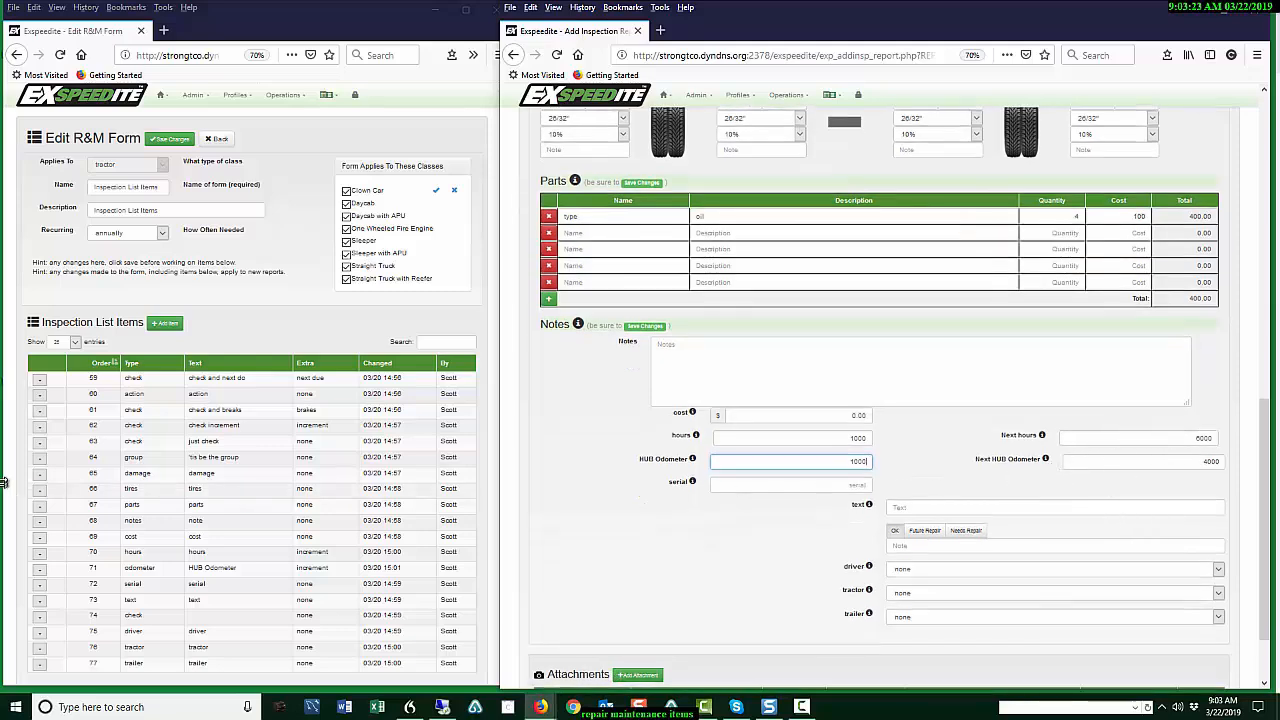
Review the available Extra options of the hours inspection list item and return to the R&M form without saving.
left_click(40, 553)
left_click(52, 570)
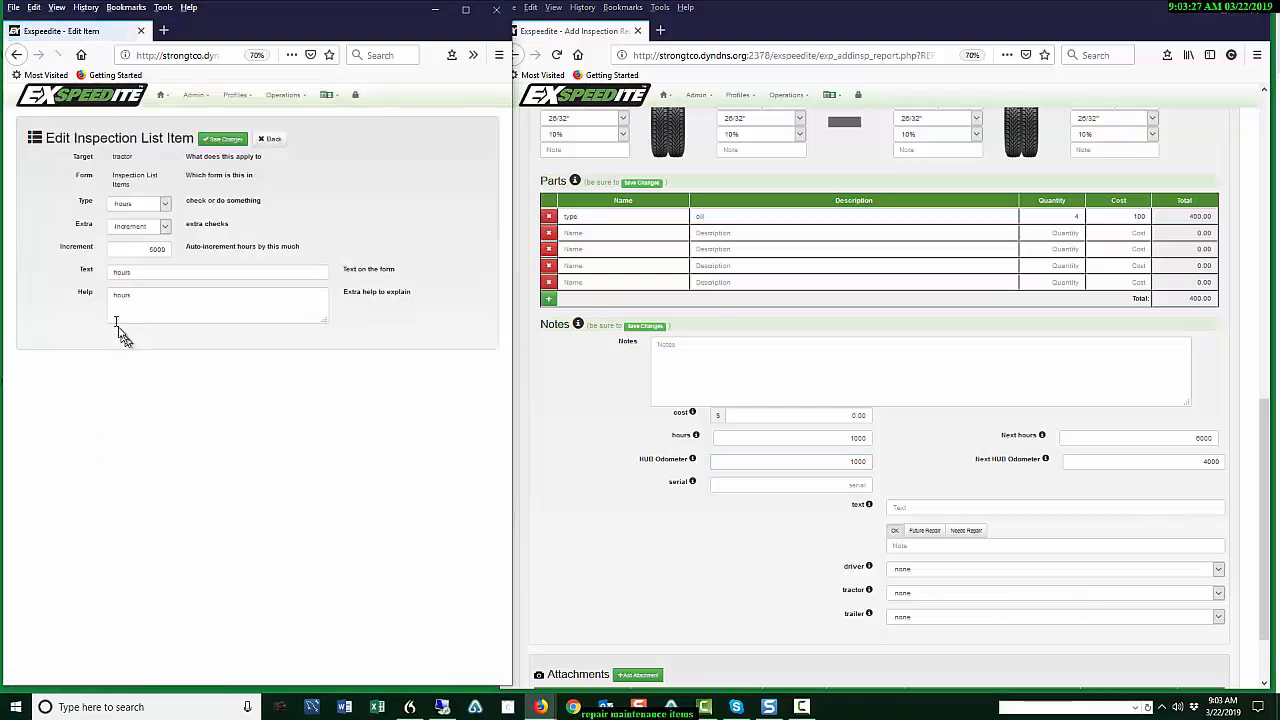
left_click(165, 228)
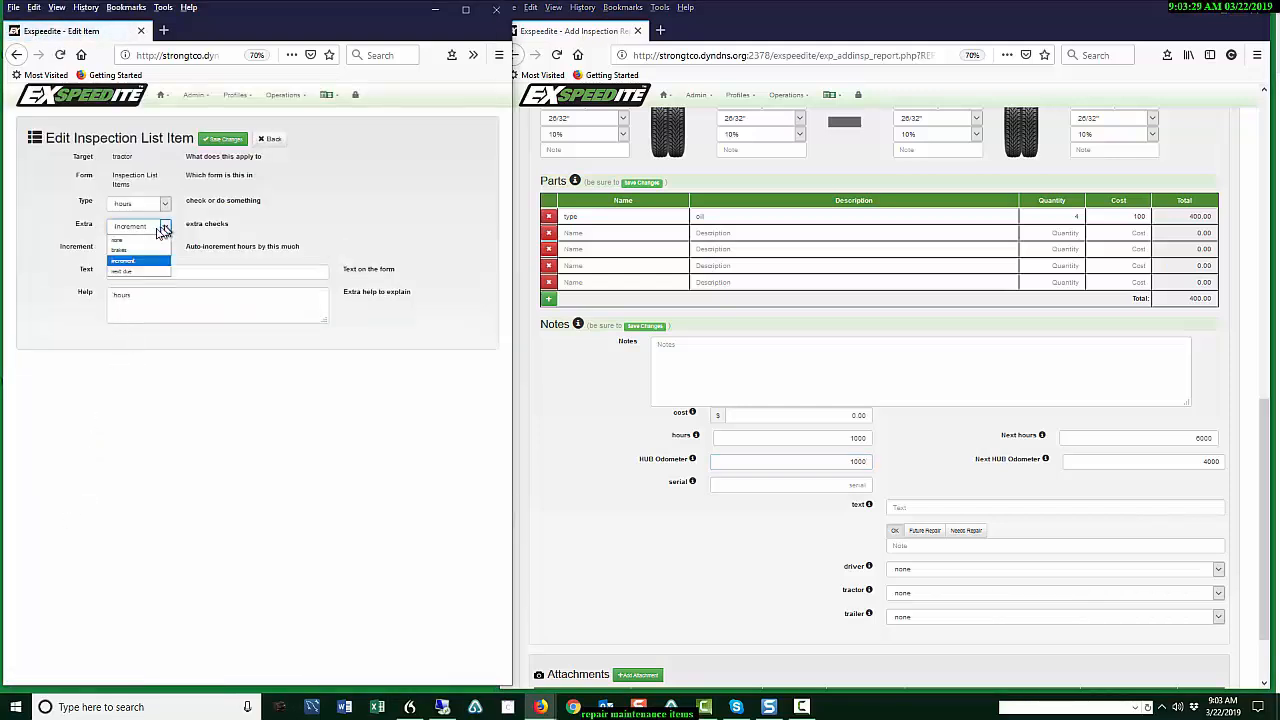
left_click(390, 225)
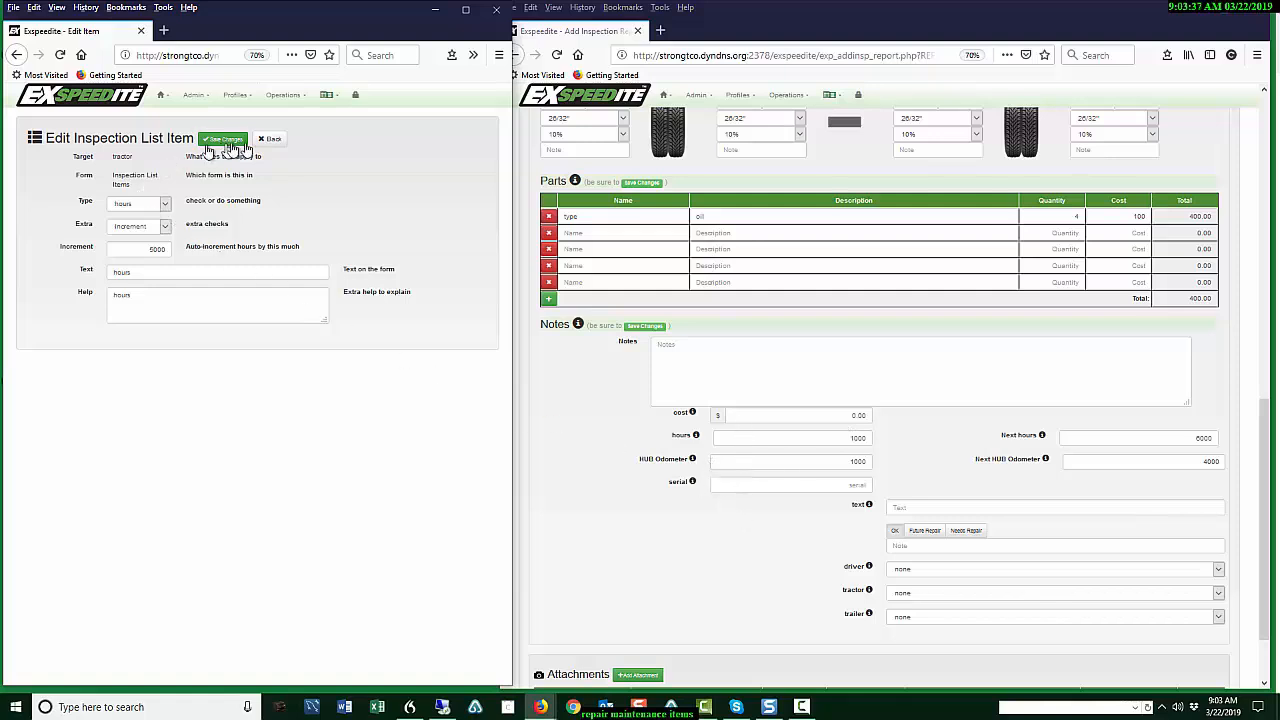
left_click(283, 140)
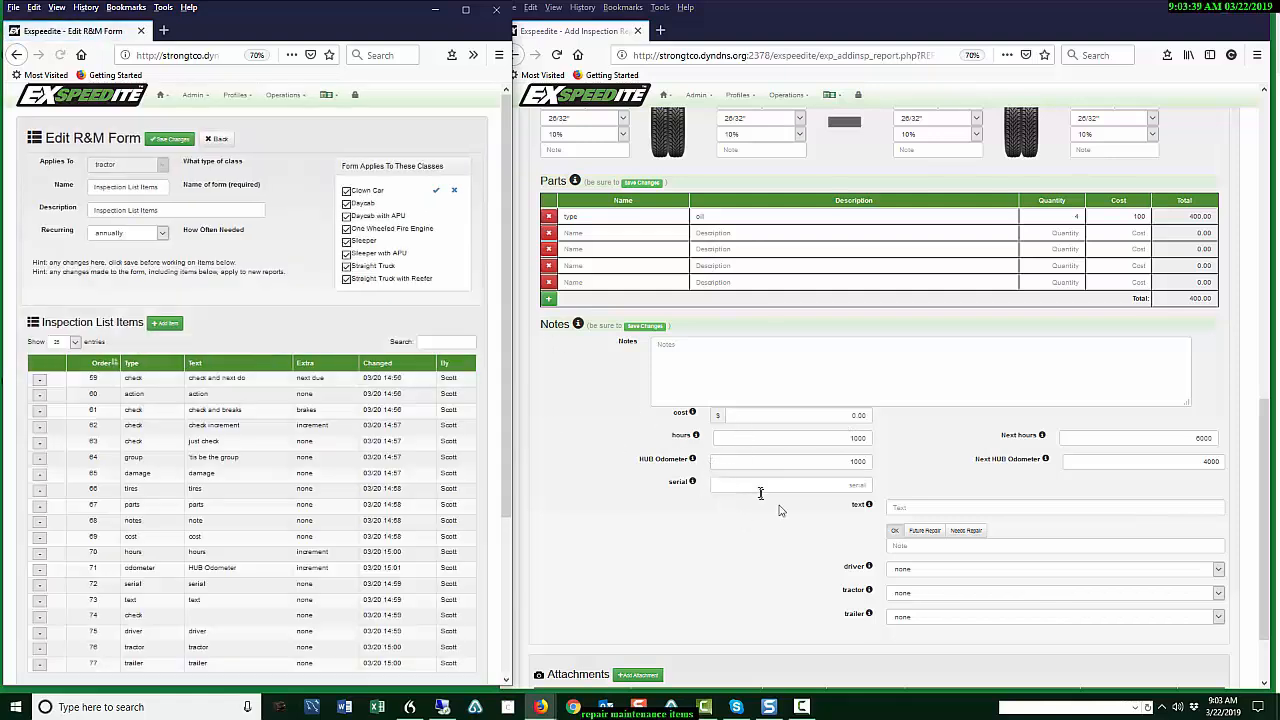
Enter a short sample text in the report's text field and set the driver to DRIVER TEST.
scroll(797, 521, "down", 1)
scroll(797, 521, "down", 1)
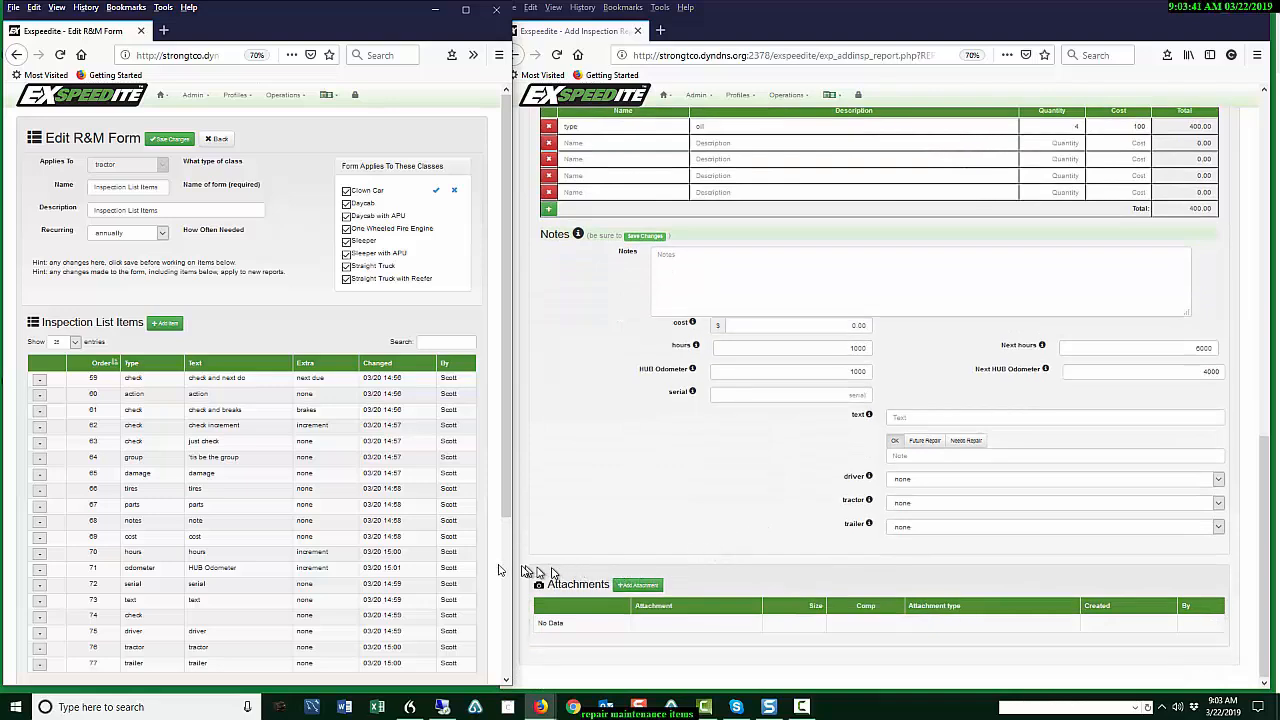
scroll(248, 576, "down", 2)
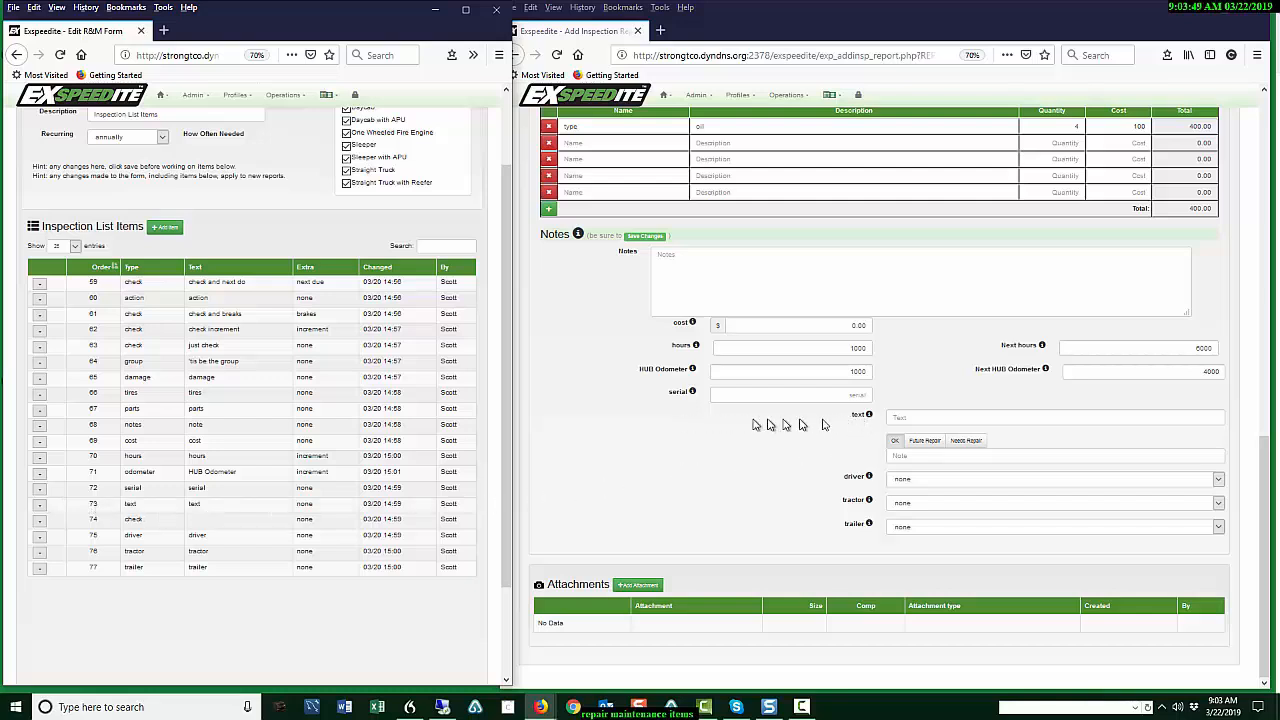
left_click(925, 417)
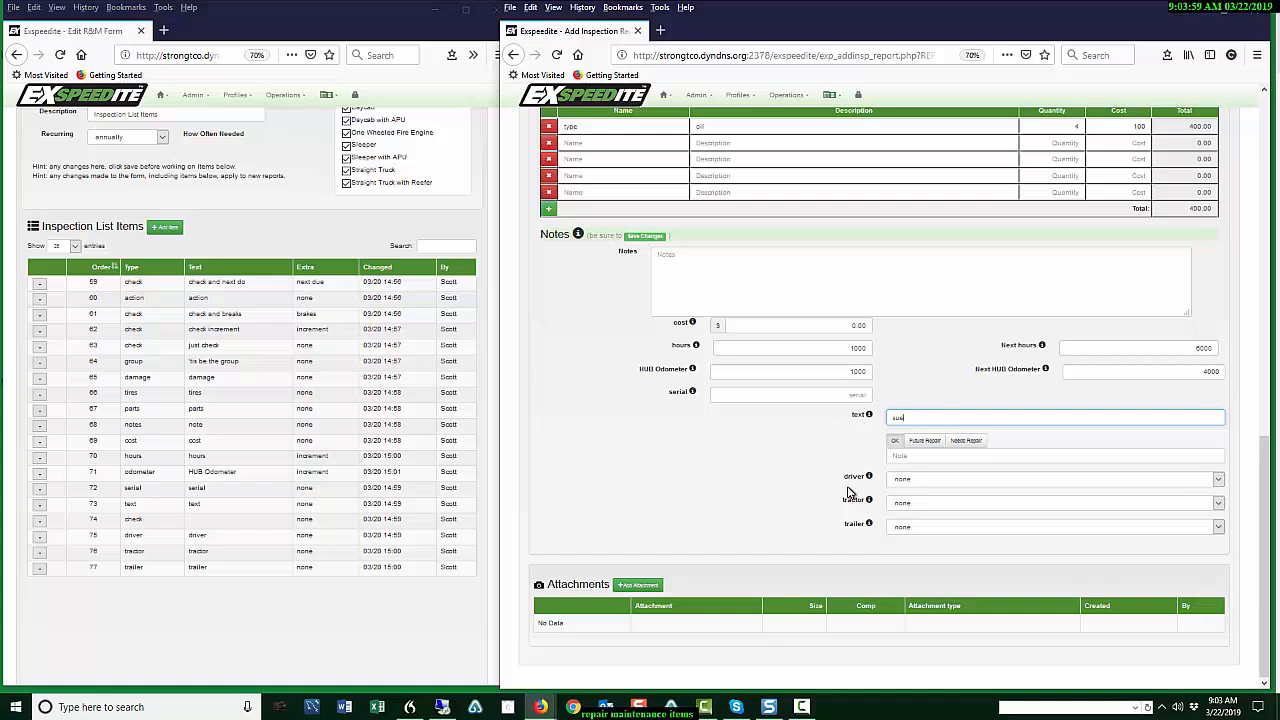
mouse_move(869, 524)
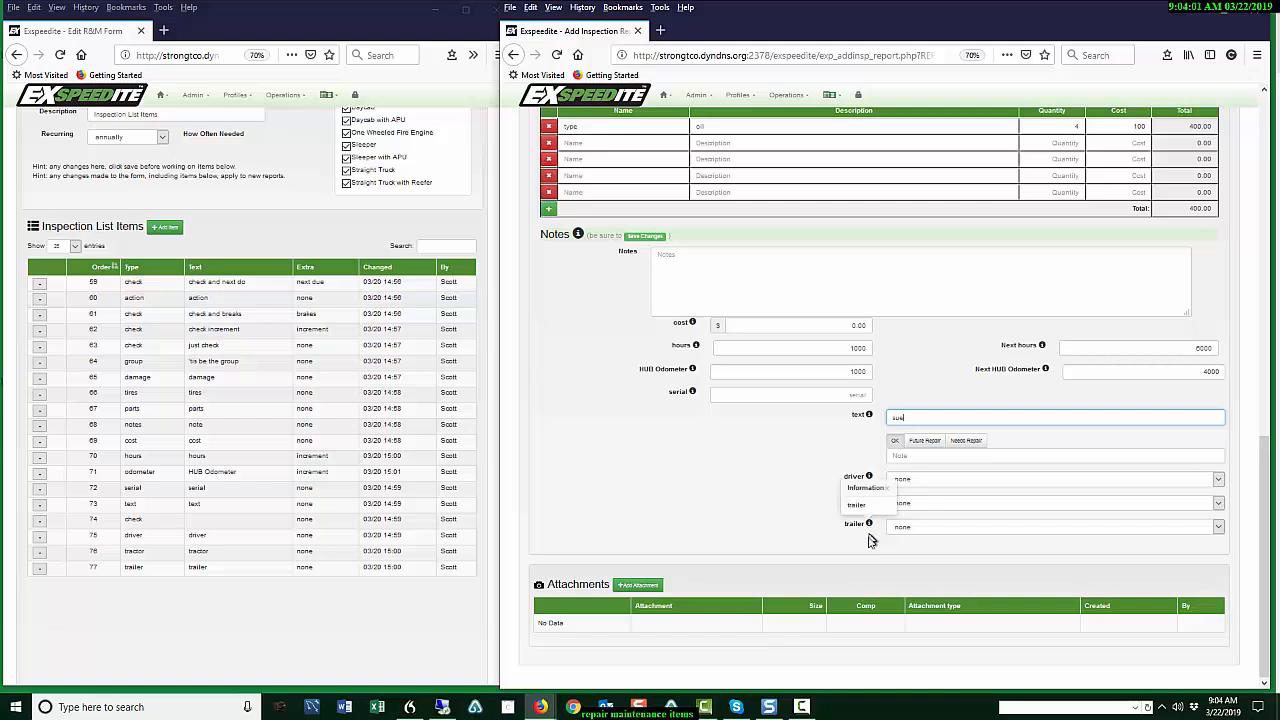
left_click(714, 456)
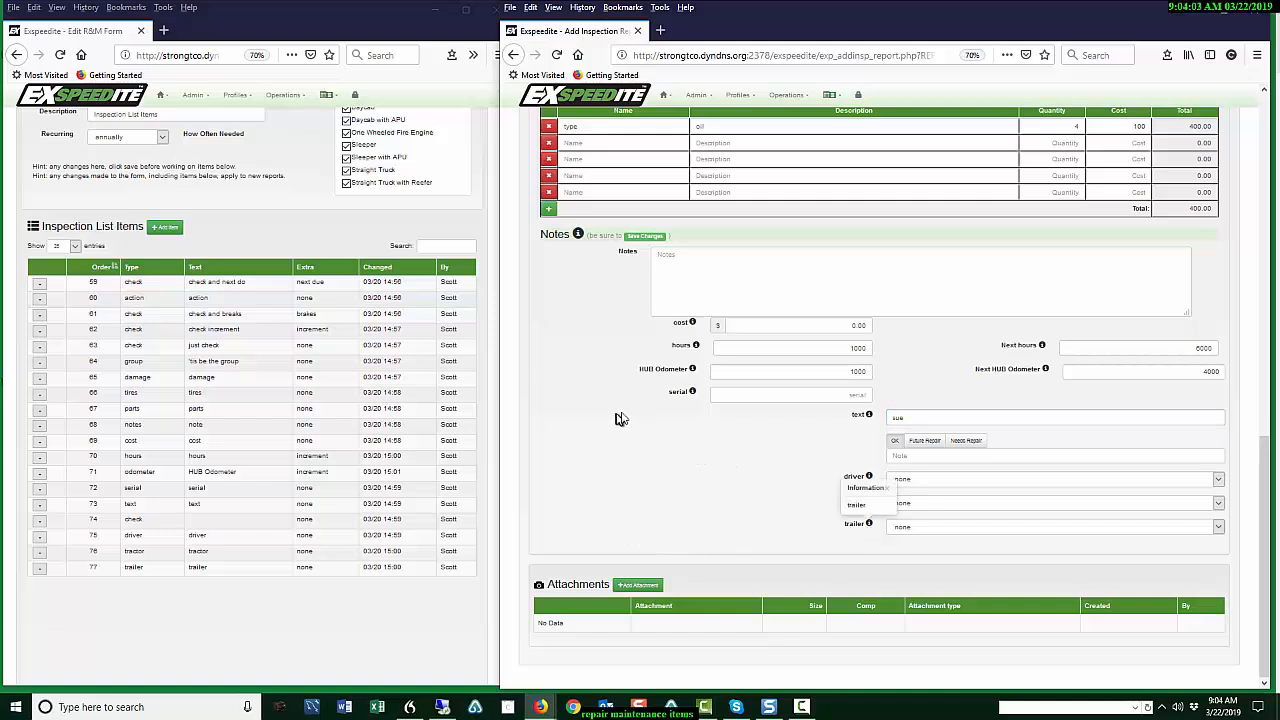
left_click(1218, 480)
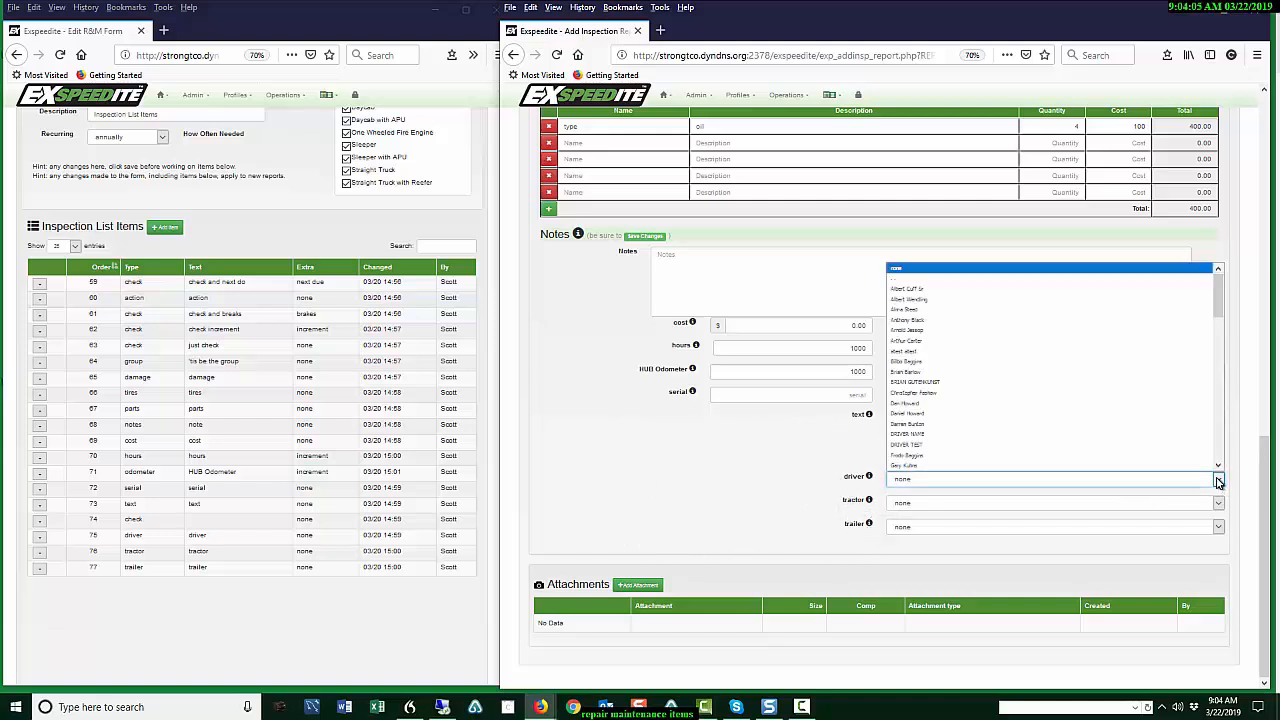
left_click(912, 445)
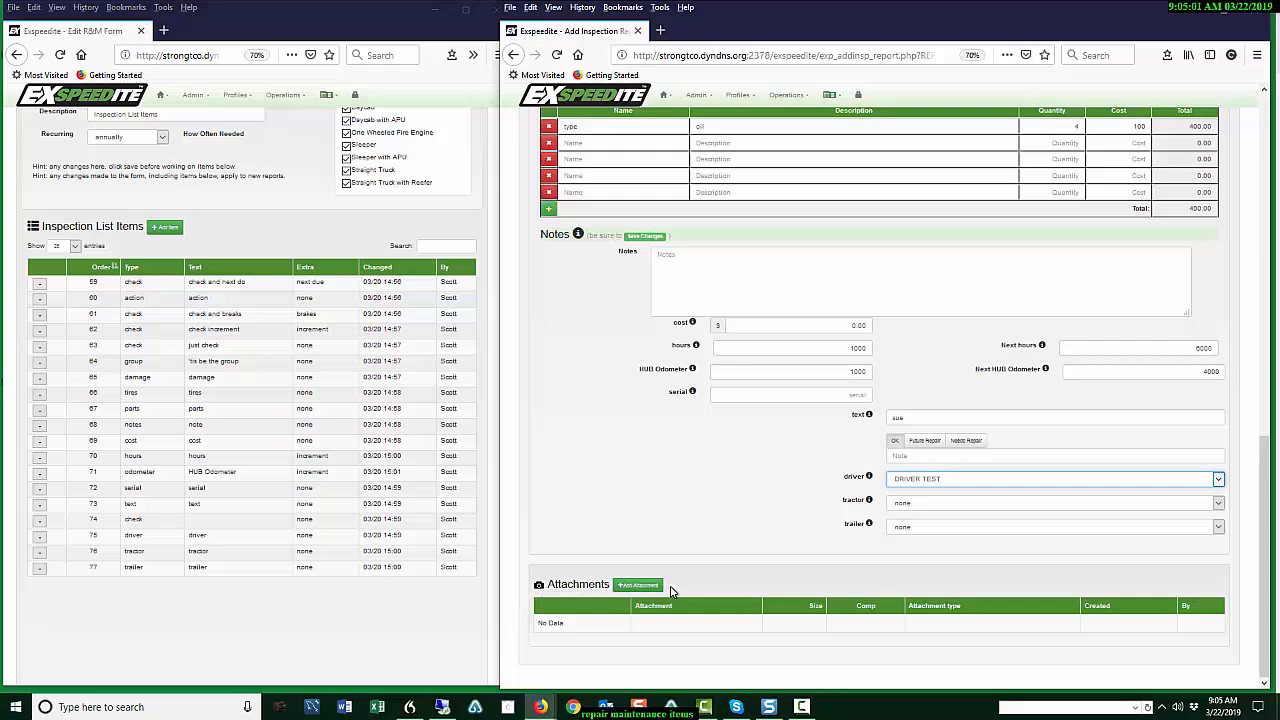
Review the report from its end back to its header and examine the Recurring options of the R&M form.
scroll(707, 532, "up", 3)
scroll(707, 532, "up", 3)
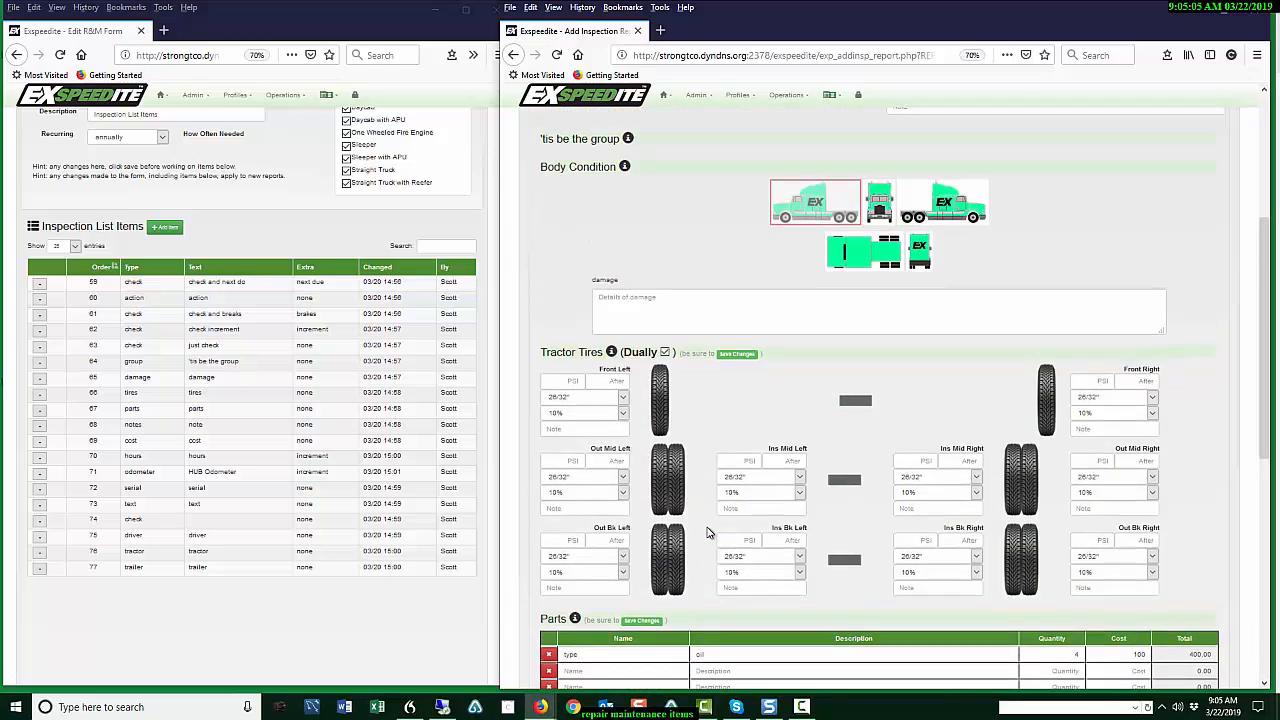
scroll(707, 532, "up", 3)
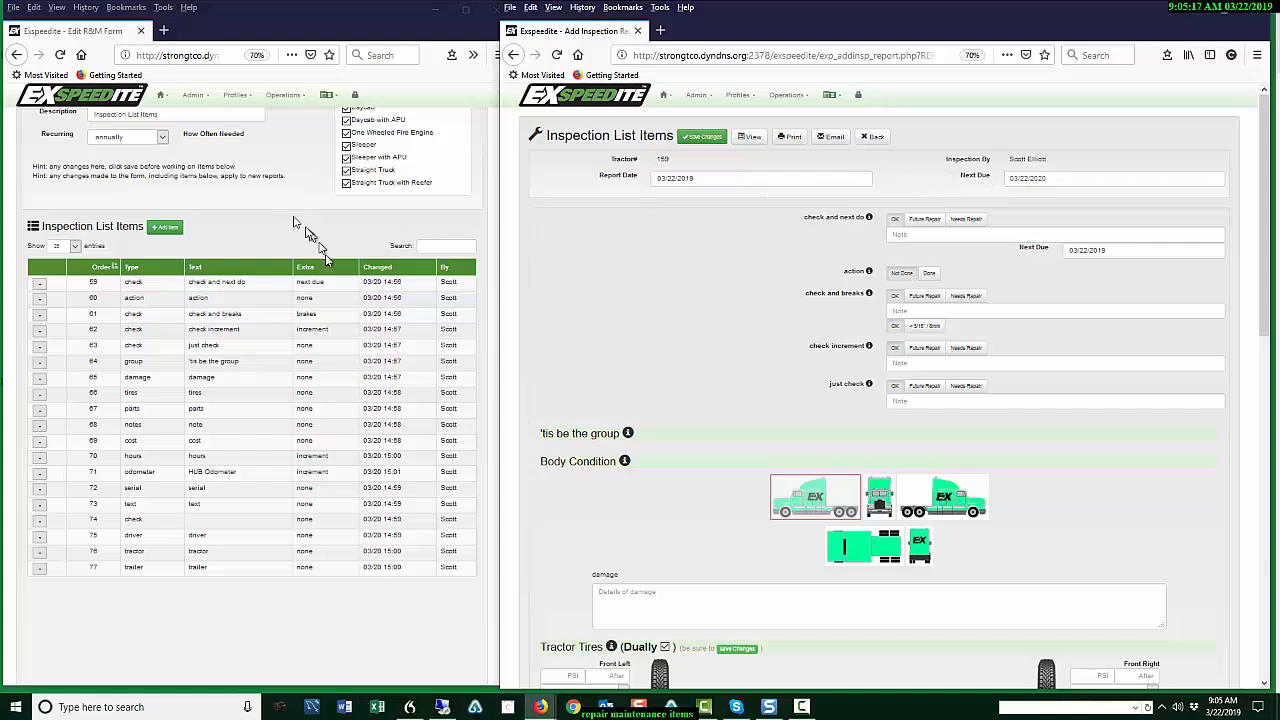
scroll(134, 190, "up", 2)
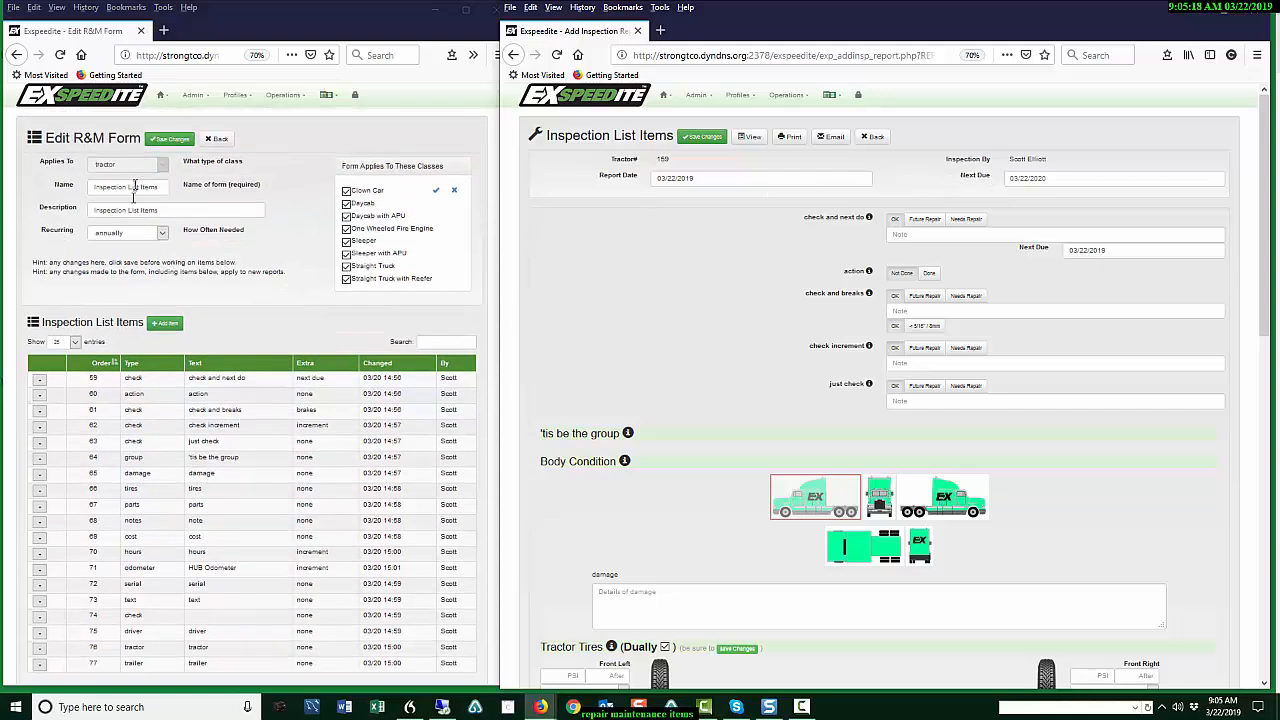
left_click(162, 236)
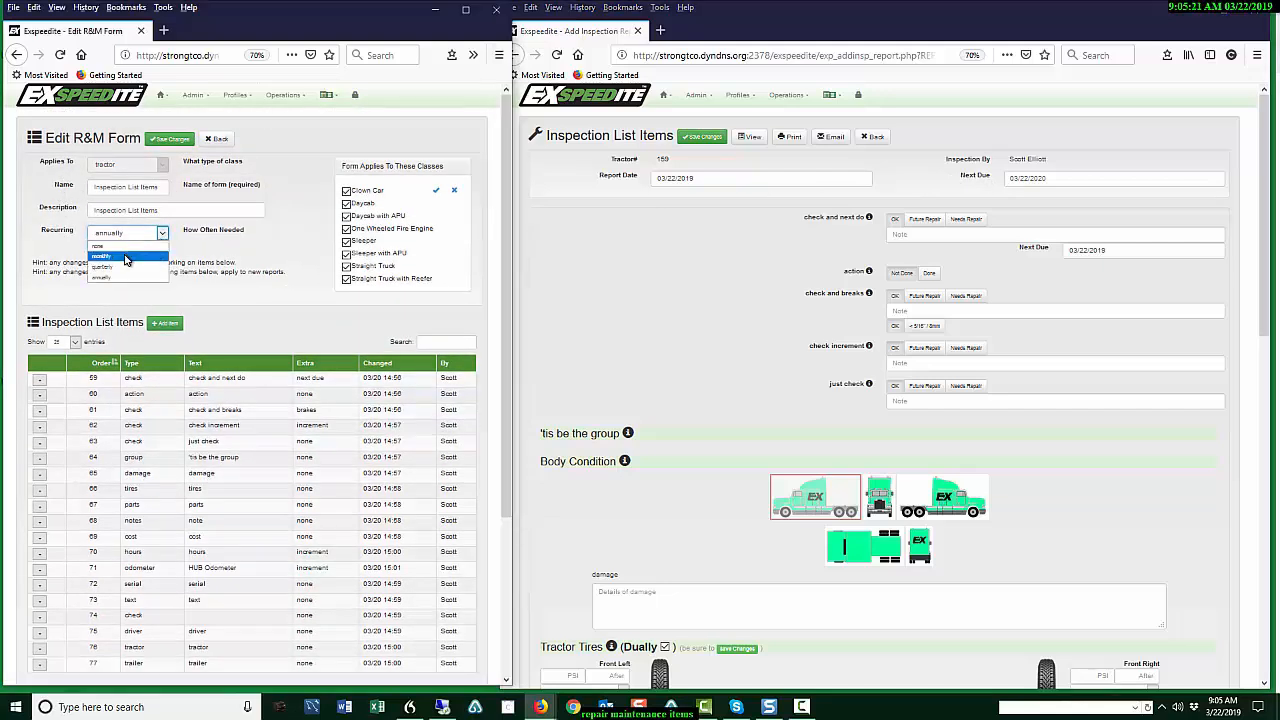
left_click(330, 235)
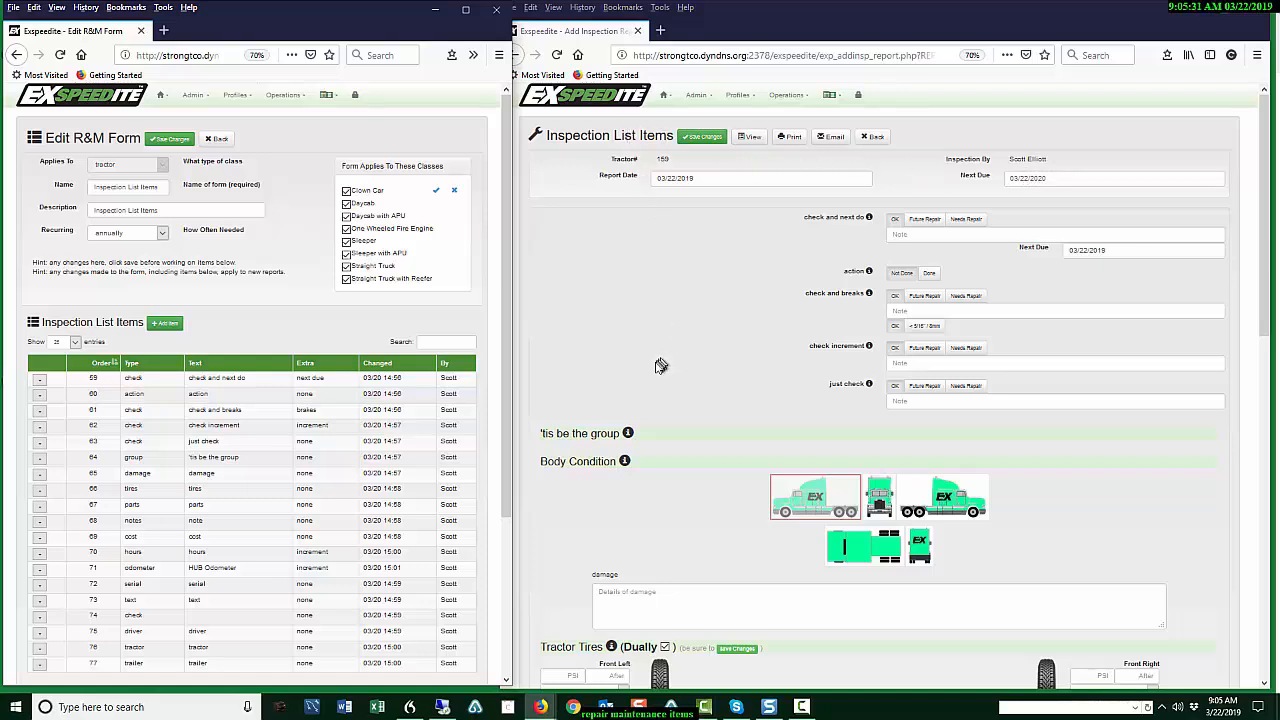
Open the home page in a new browser tab and open tractor 1222 from the tractors needing attention.
right_click(612, 103)
left_click(630, 108)
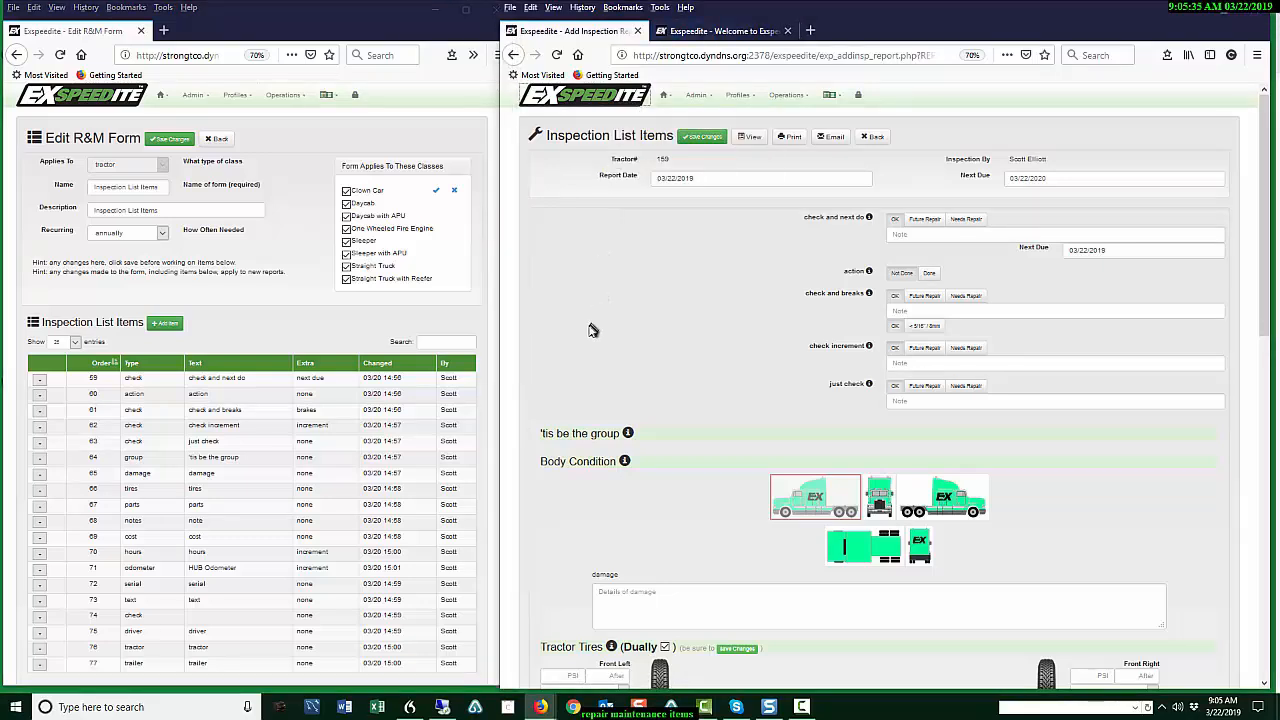
left_click(722, 32)
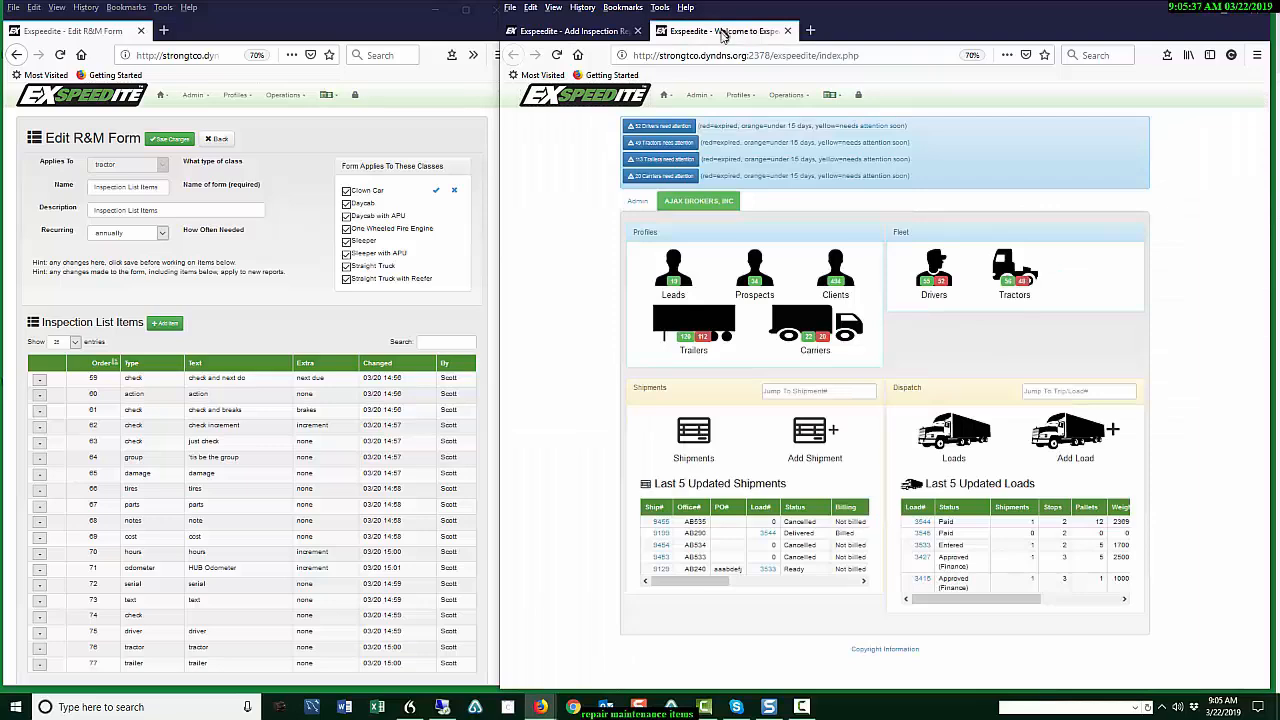
left_click(658, 143)
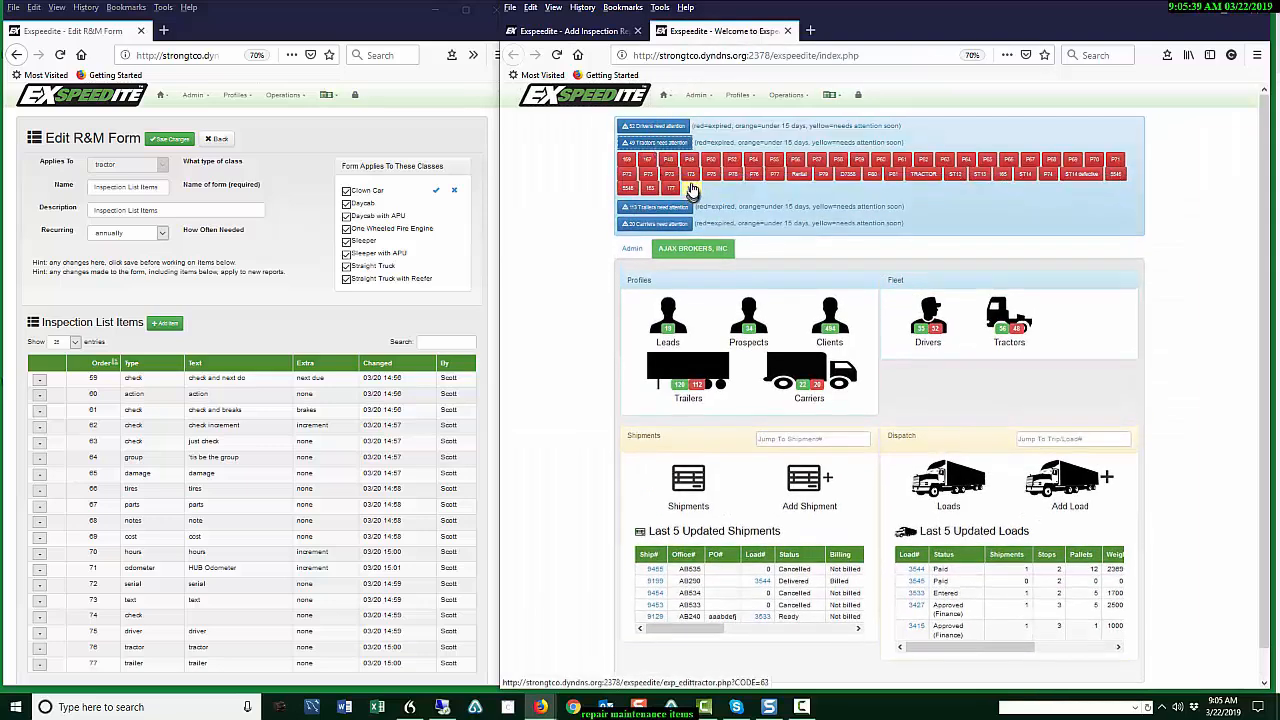
left_click(694, 190)
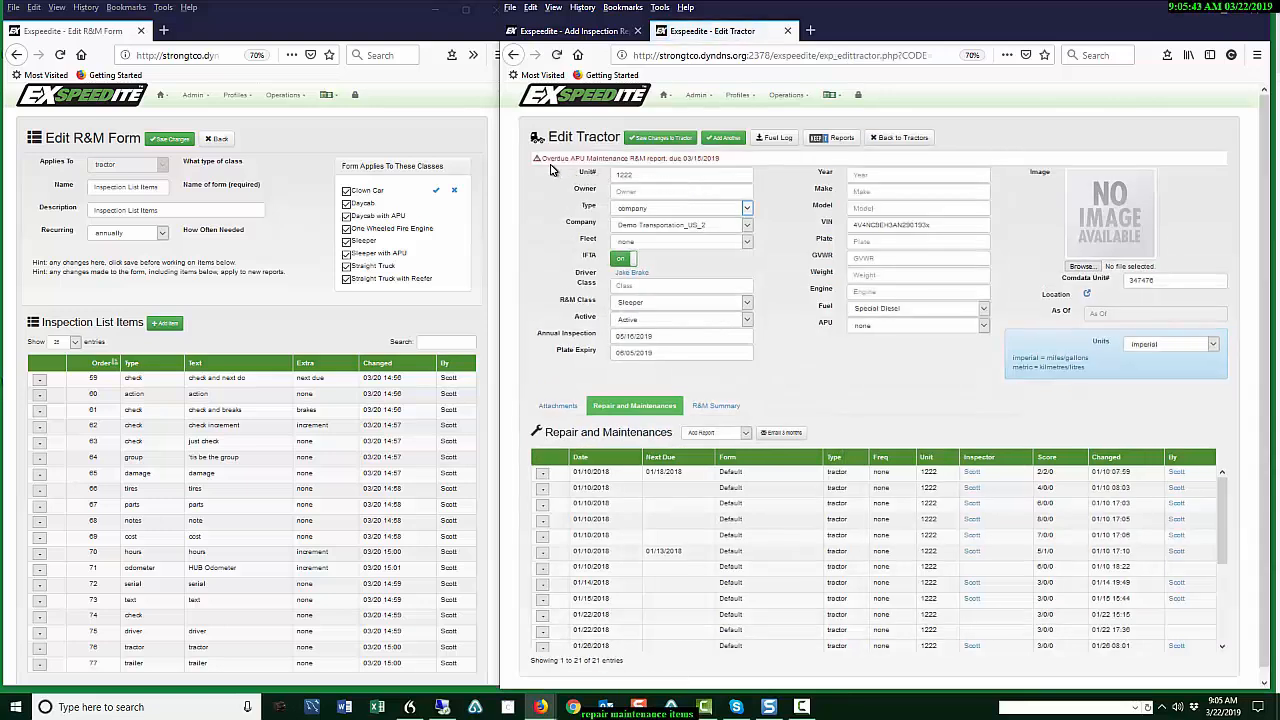
Highlight the tractor's overdue APU Maintenance alert, view its R&M Summary and return to the inspection report.
left_click_drag(727, 163, 540, 162)
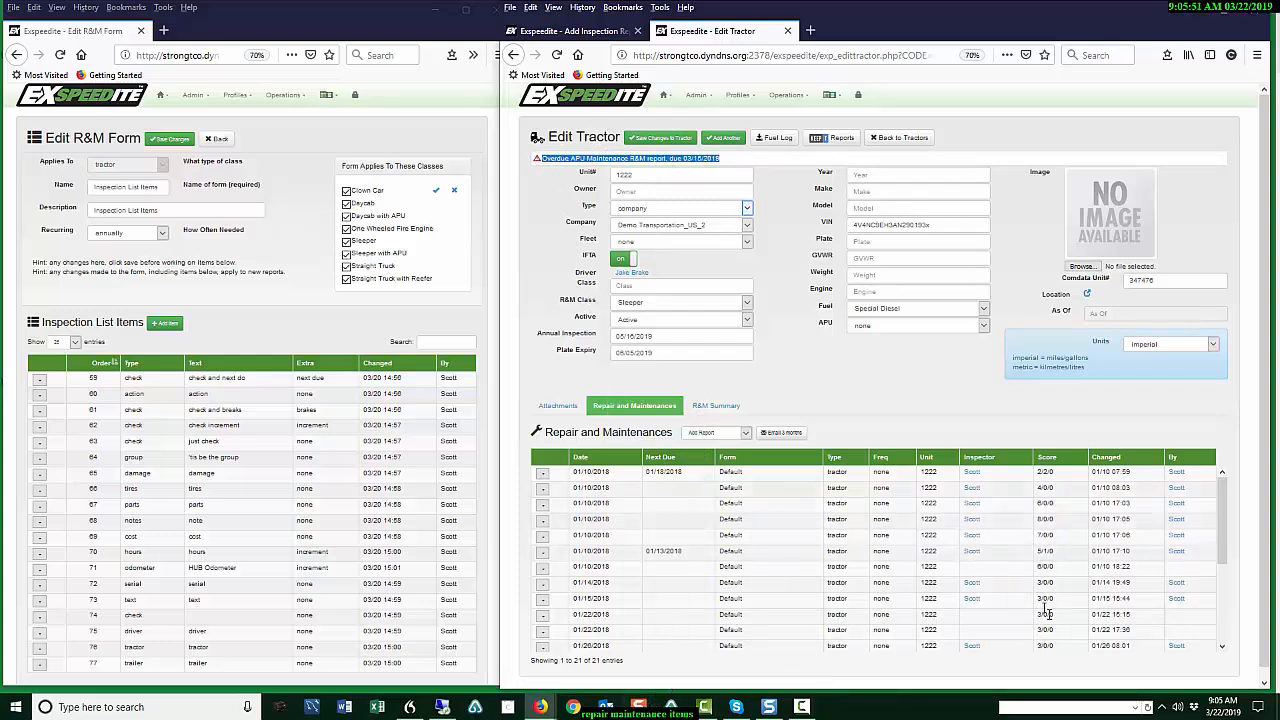
left_click(706, 407)
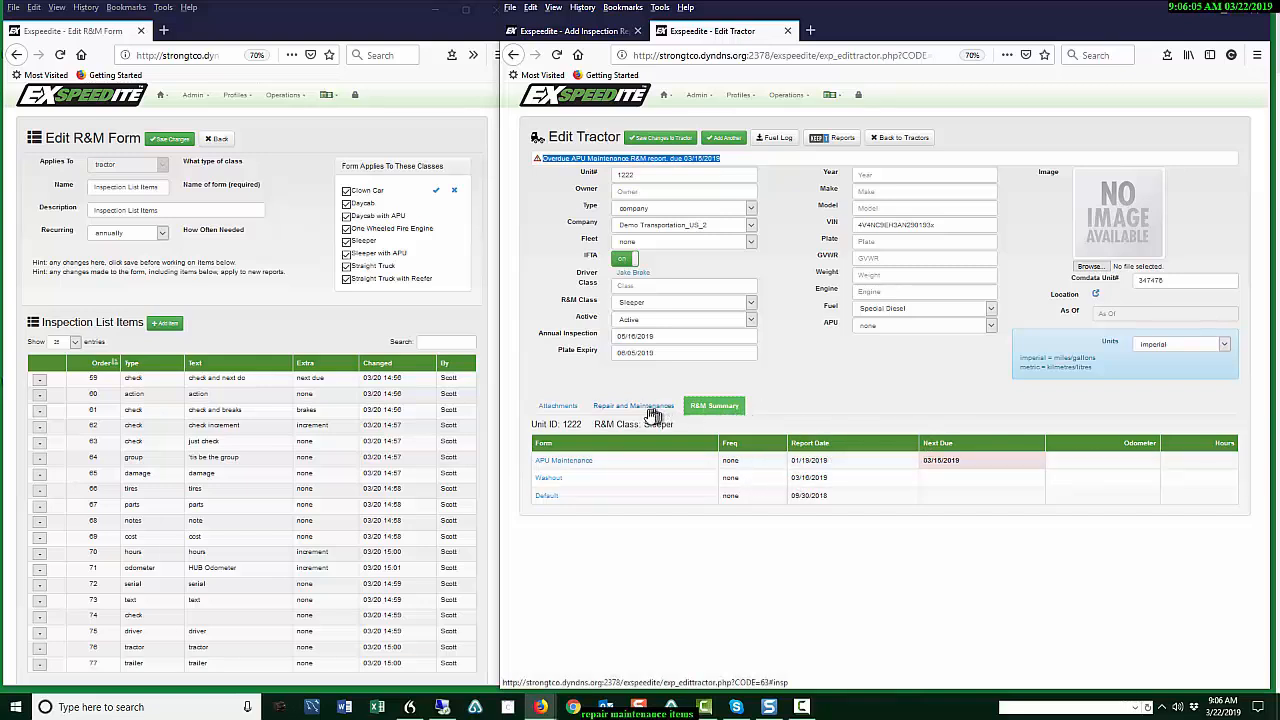
left_click(570, 31)
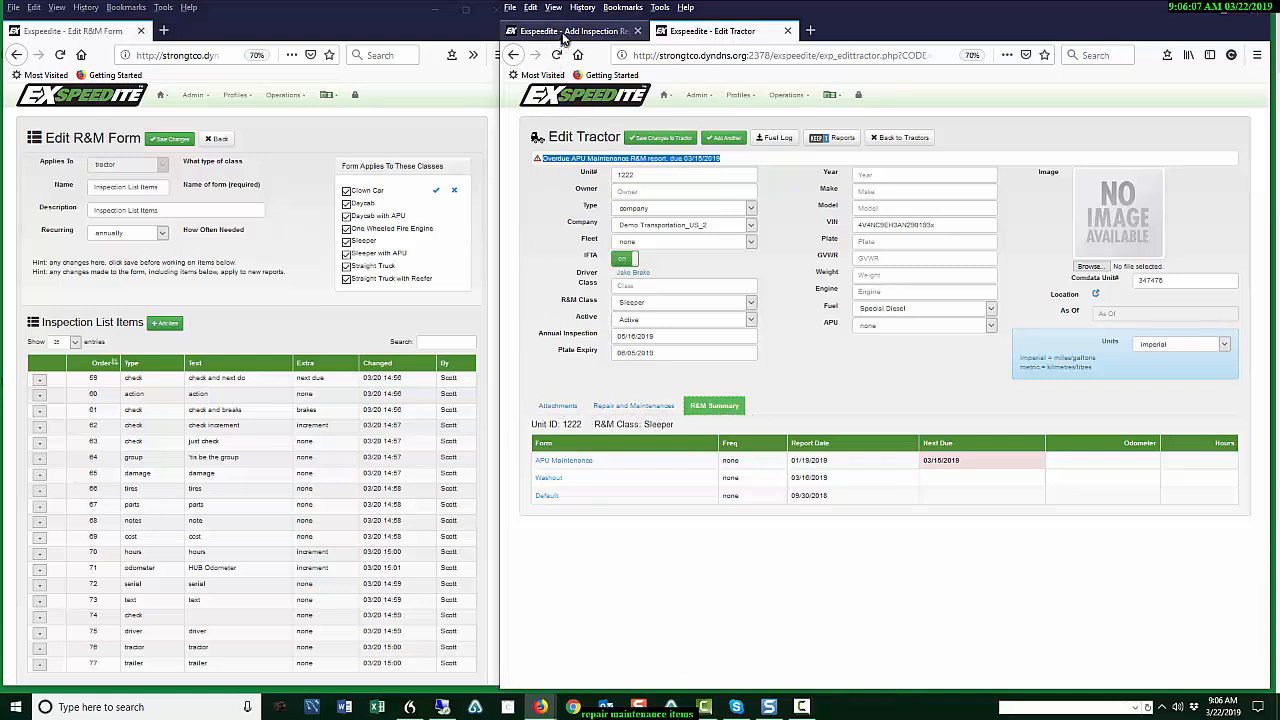